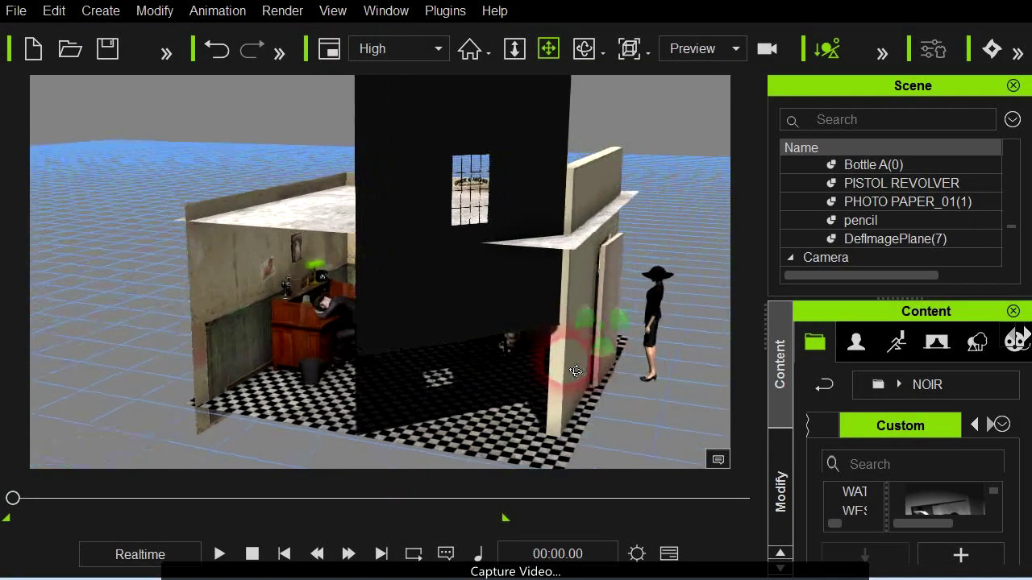
Move the concrete side wall behind the desk outward, away from the room
right_drag(576, 370, 615, 397)
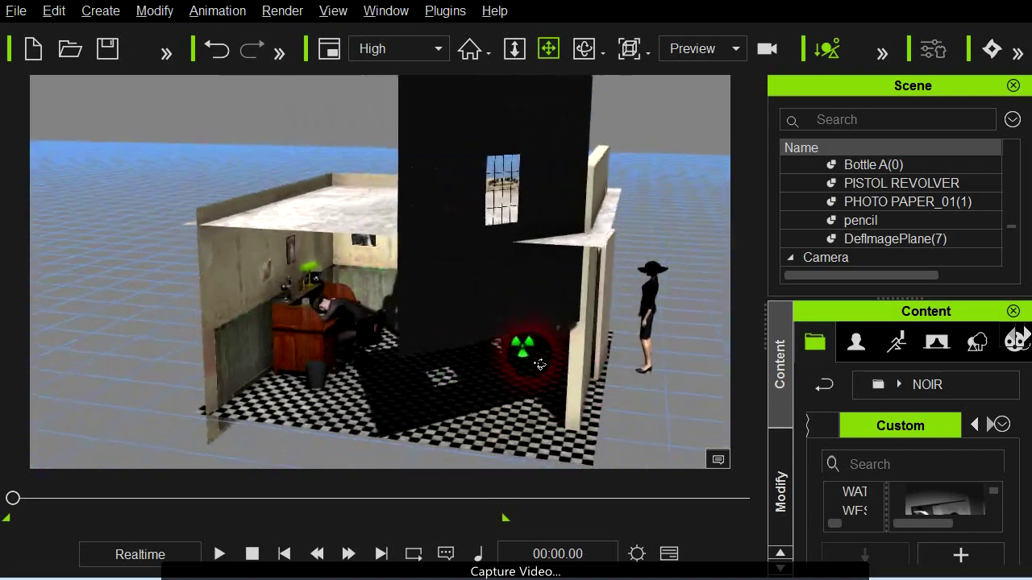
right_drag(547, 392, 412, 353)
right_drag(455, 379, 533, 292)
right_drag(553, 363, 402, 293)
click(356, 274)
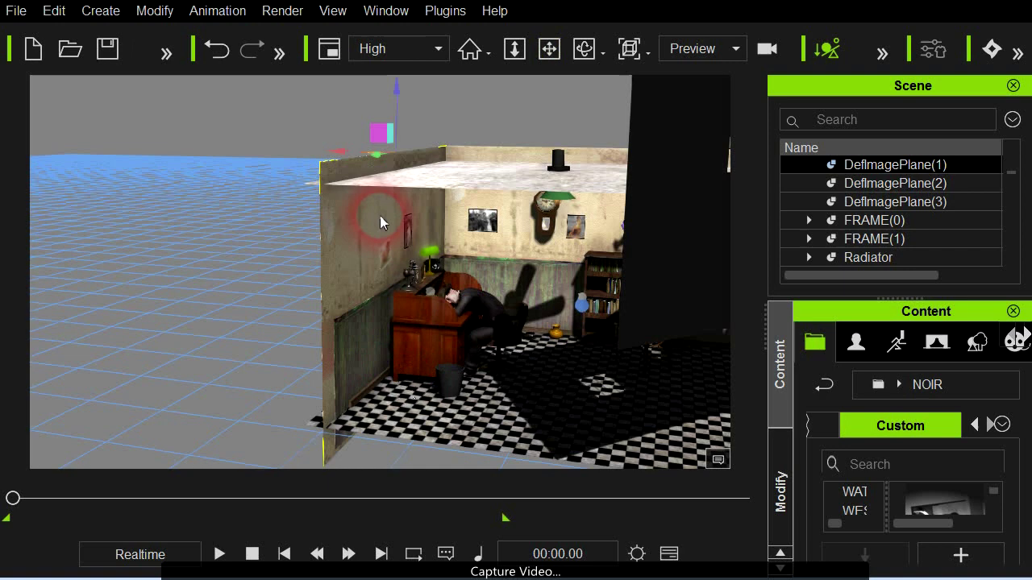
drag(337, 159, 163, 151)
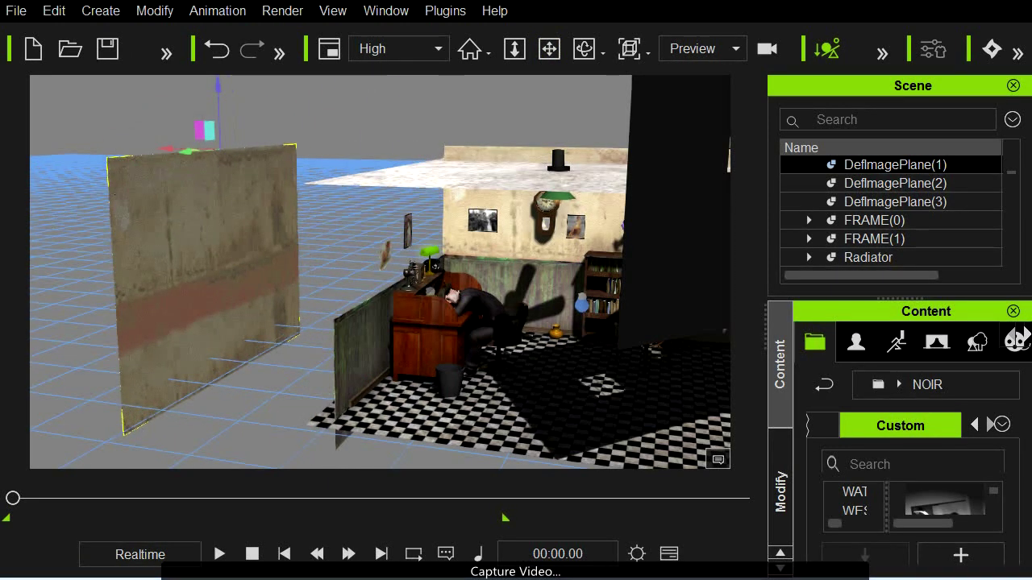
Add a stained plaster wall texture to the scene as a new image plane between the detached wall and the room
drag(0, 72, 274, 271)
drag(156, 406, 337, 211)
click(187, 413)
click(395, 292)
drag(389, 271, 0, 279)
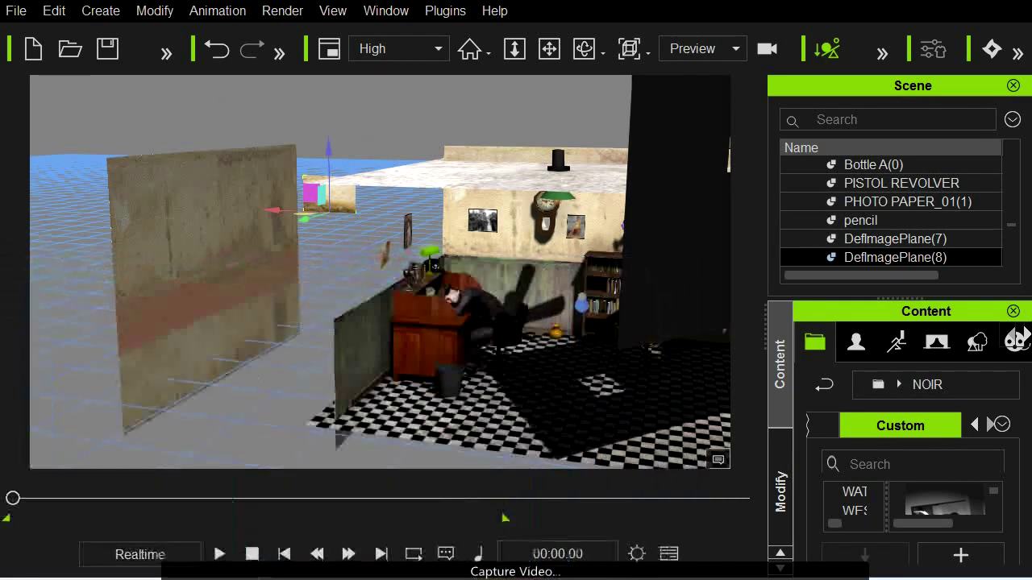
Enlarge the new textured image plane to wall size and reposition it behind the detached wall
click(334, 209)
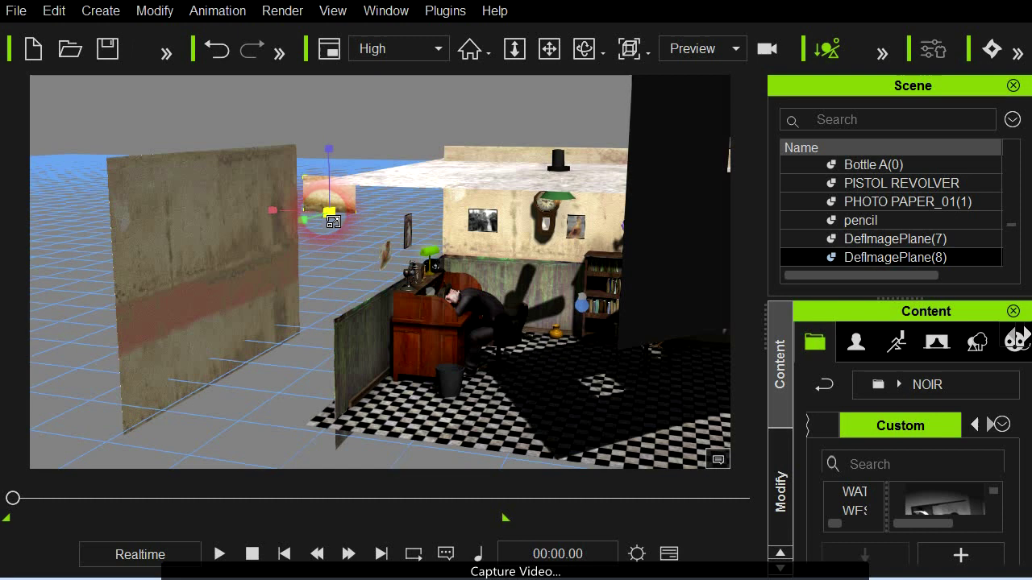
drag(331, 217, 422, 2)
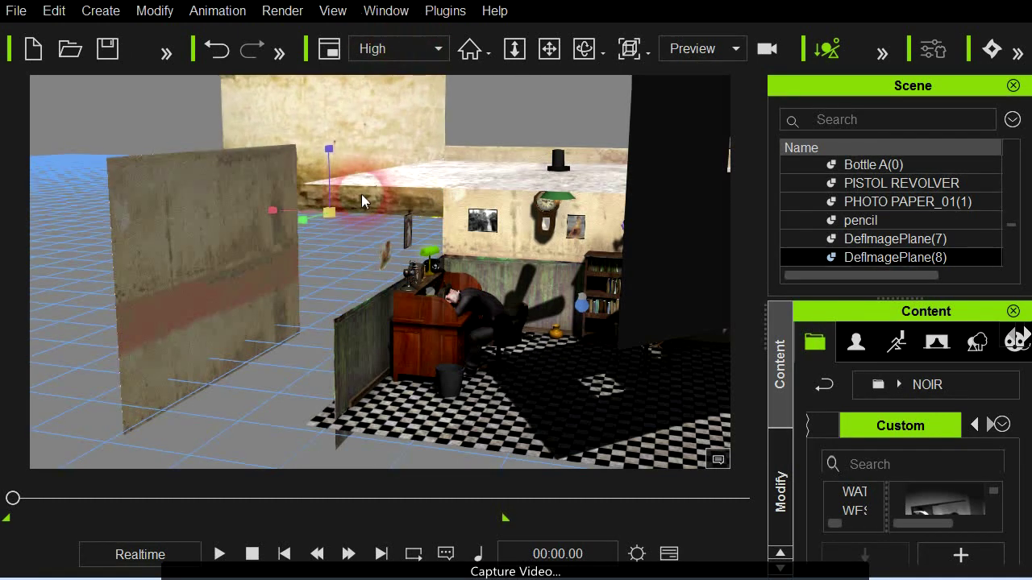
click(318, 190)
drag(328, 184, 260, 333)
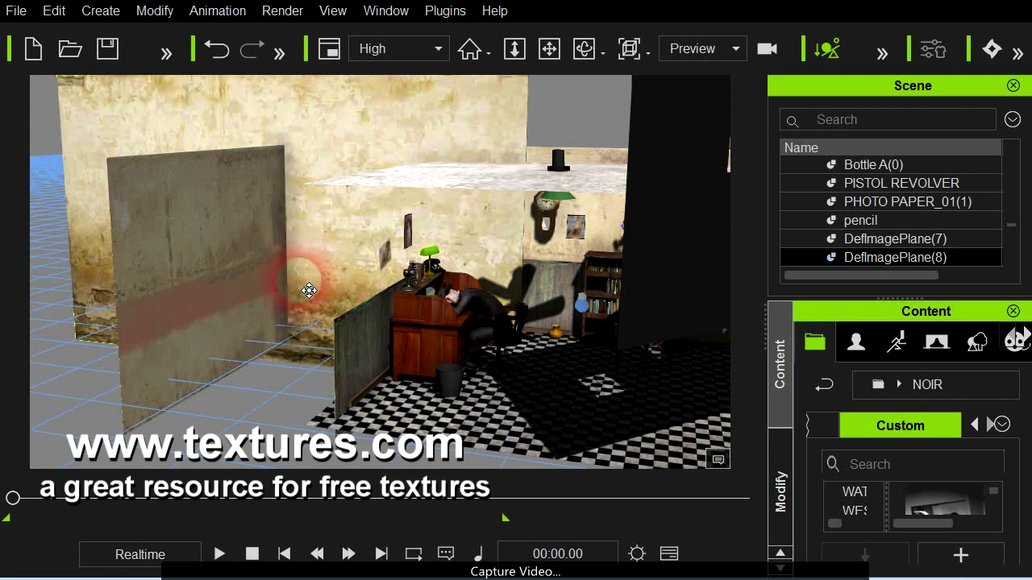
Turn and scale the textured plane to match the side wall, and place it alongside the detached wall
right_drag(309, 290, 405, 295)
drag(300, 301, 377, 356)
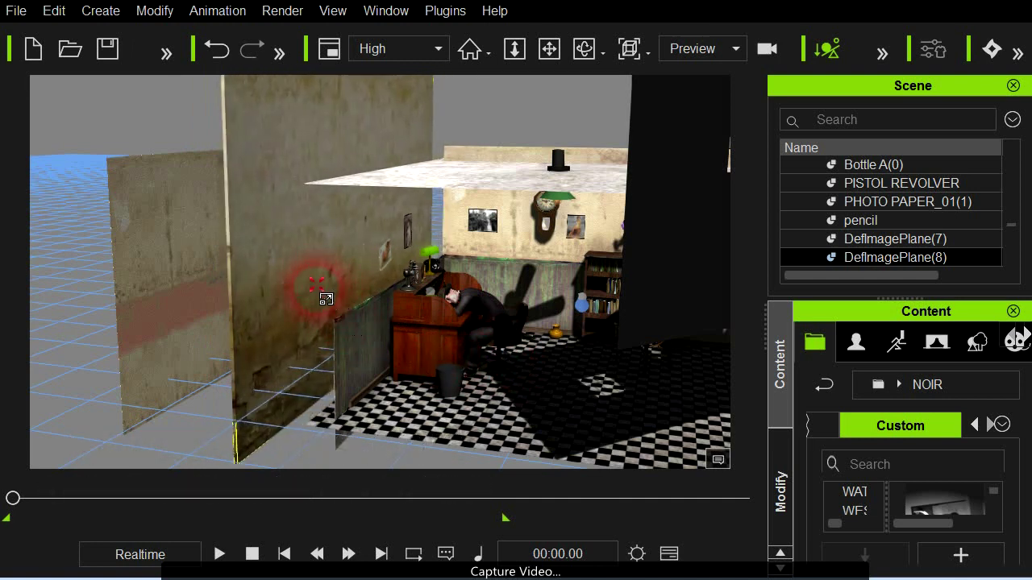
drag(325, 299, 326, 352)
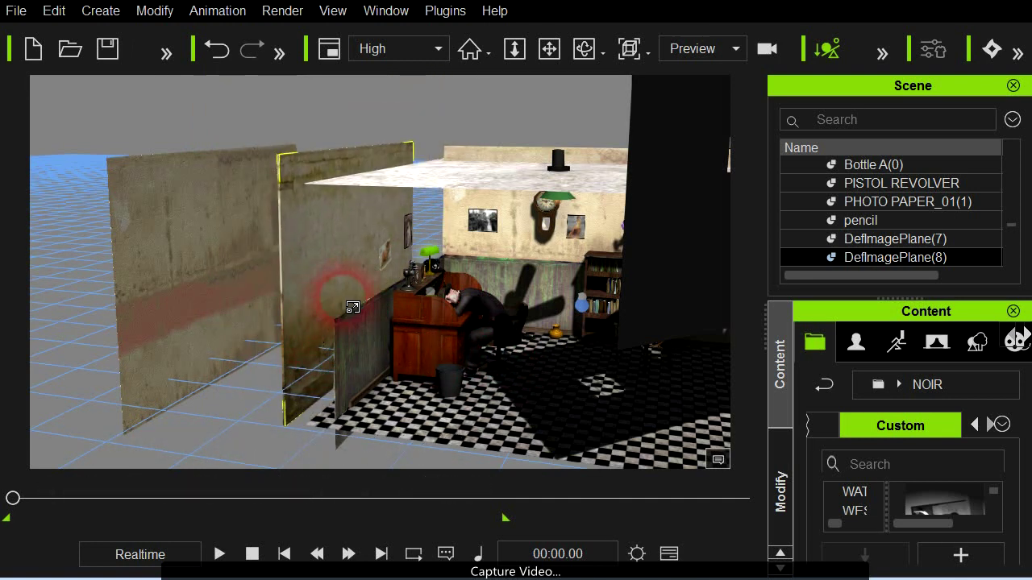
drag(357, 283, 271, 302)
Move the green wooden wainscot panel beside the desk outward, away from the room
alt+drag(436, 361, 449, 331)
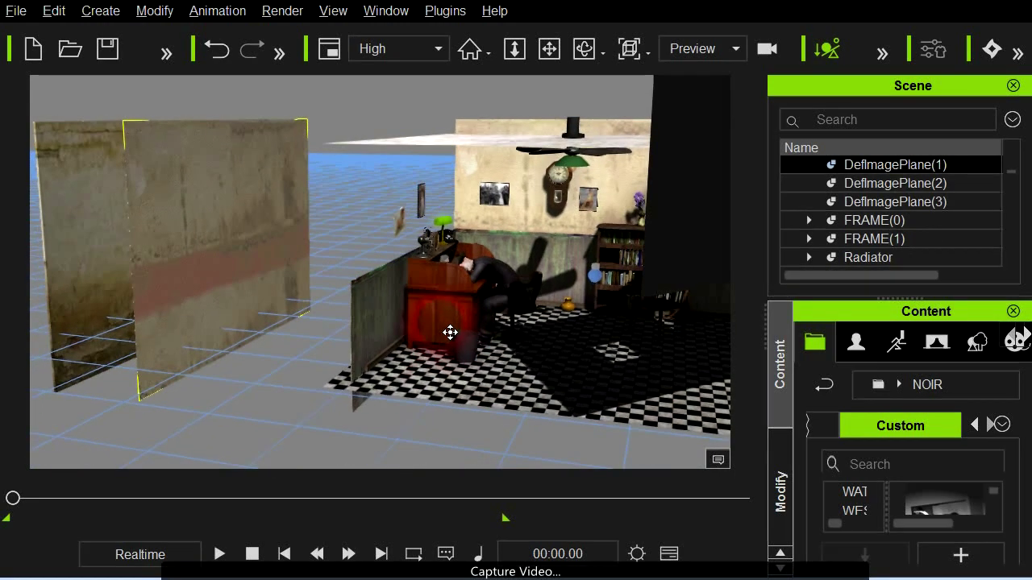
alt+right_drag(453, 346, 392, 357)
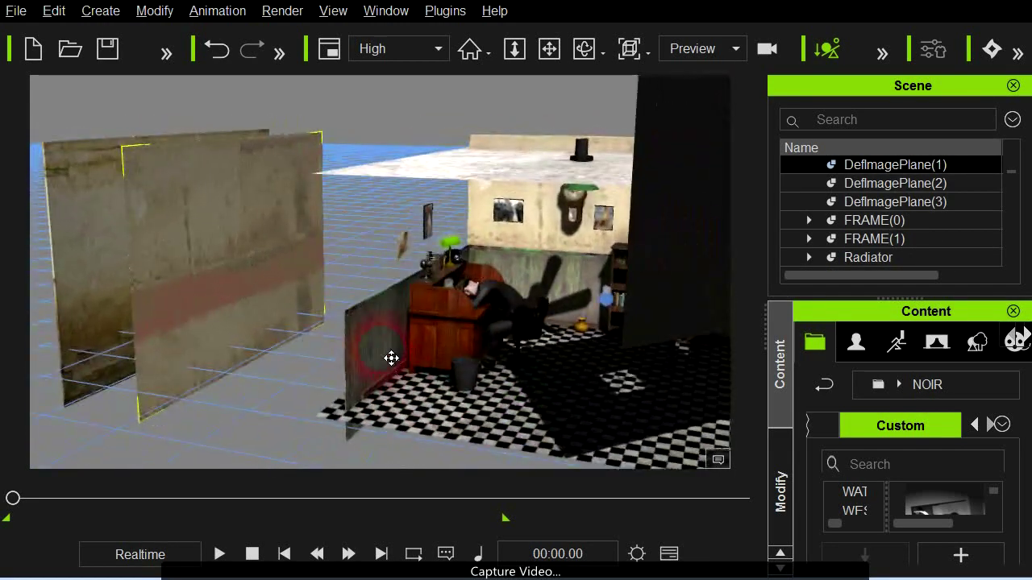
click(390, 357)
right_drag(488, 399, 526, 377)
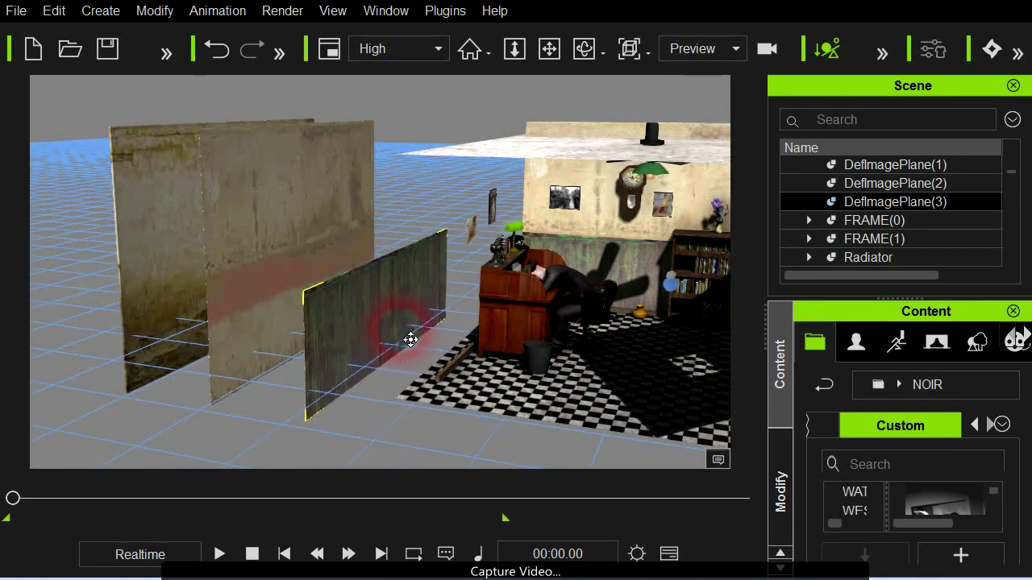
Examine the detached wooden panel, the desk area and the furnished back wall from several angles
scroll(410, 343, up, 4)
right_drag(429, 393, 466, 328)
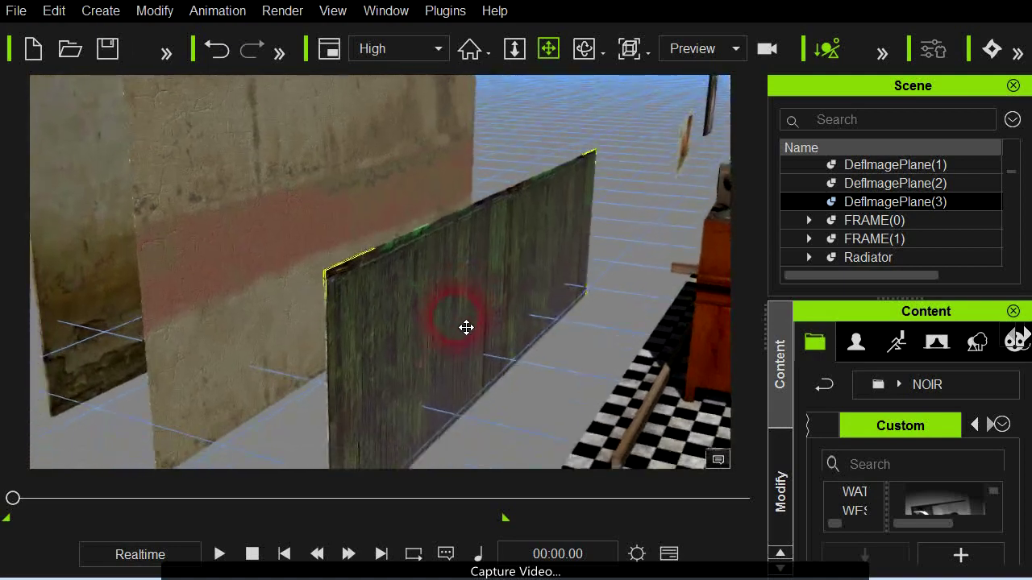
scroll(469, 330, down, 5)
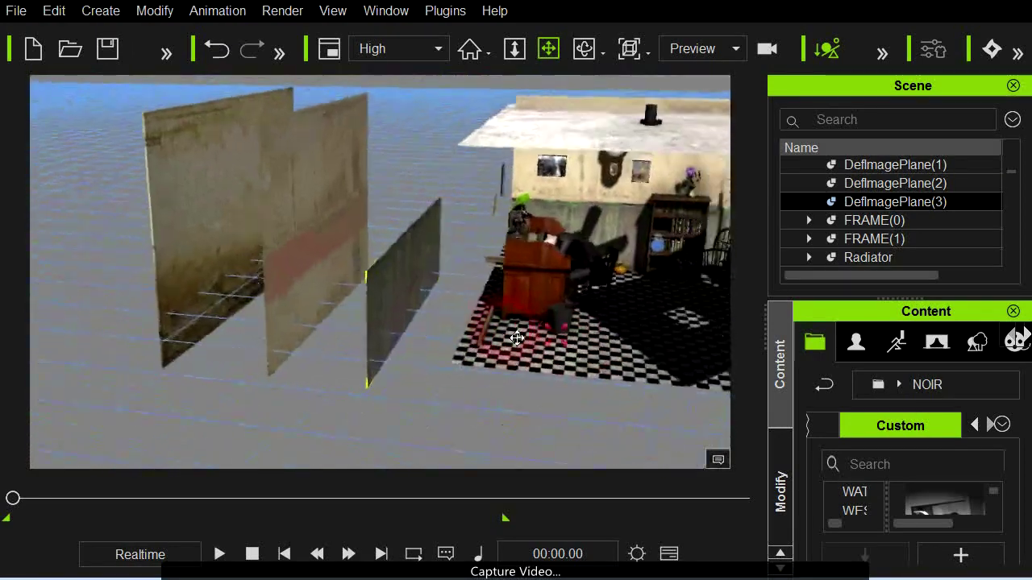
drag(517, 339, 449, 335)
scroll(453, 331, up, 3)
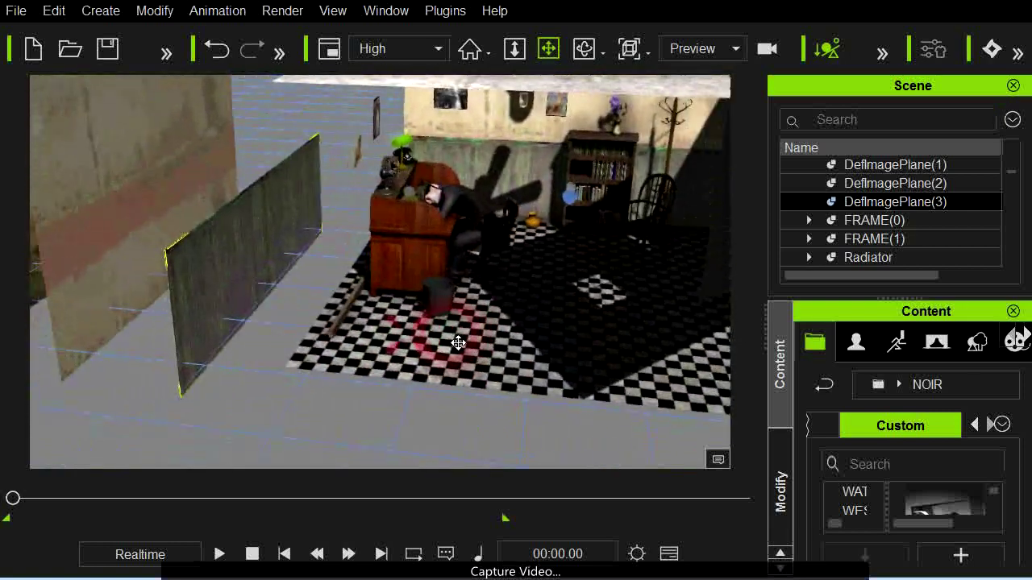
drag(520, 263, 475, 309)
scroll(470, 320, up, 5)
scroll(471, 328, down, 3)
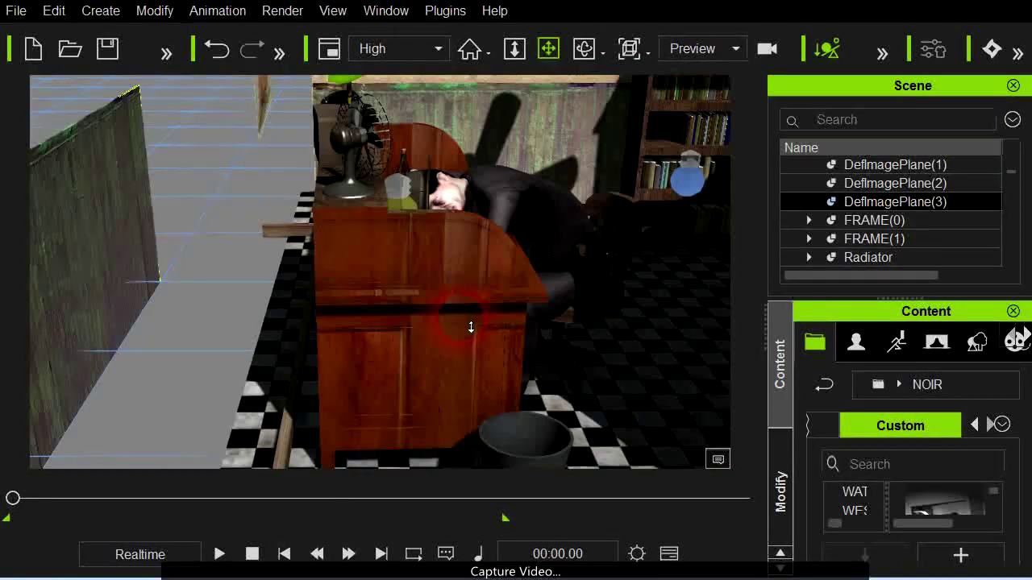
mouse_move(468, 317)
right_down()
mouse_move(465, 254)
mouse_move(440, 309)
mouse_move(464, 299)
right_up()
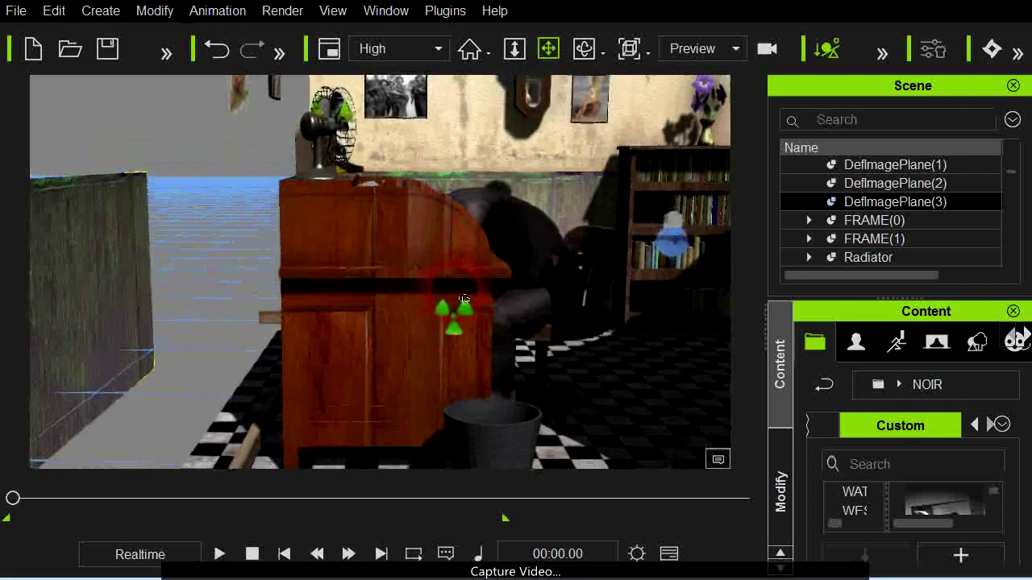
drag(457, 313, 419, 308)
scroll(415, 310, down, 4)
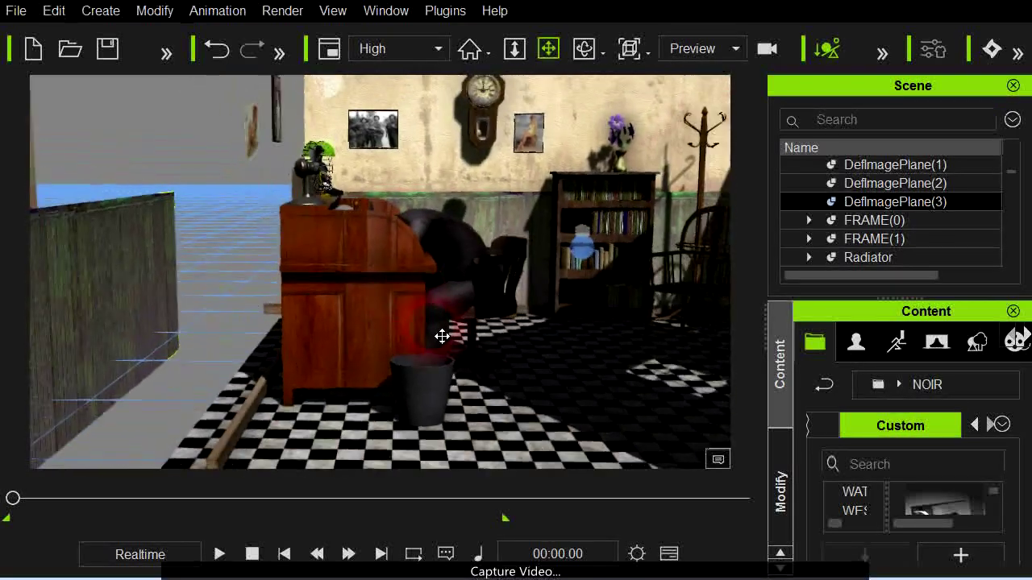
right_drag(442, 335, 401, 339)
Play the animation briefly with the wall clock in close-up, and pull back to view the whole room
scroll(417, 332, up, 5)
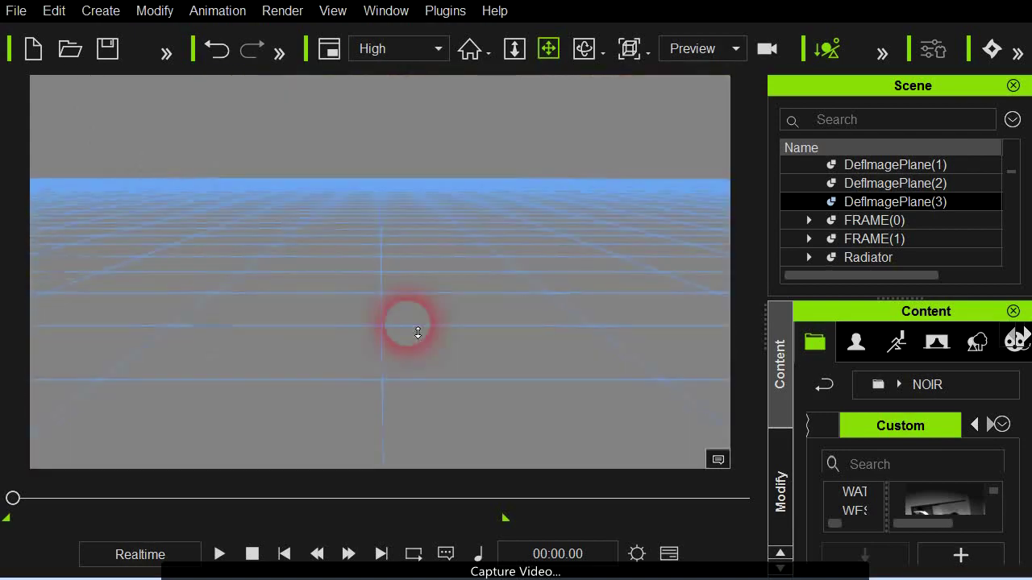
scroll(417, 331, down, 4)
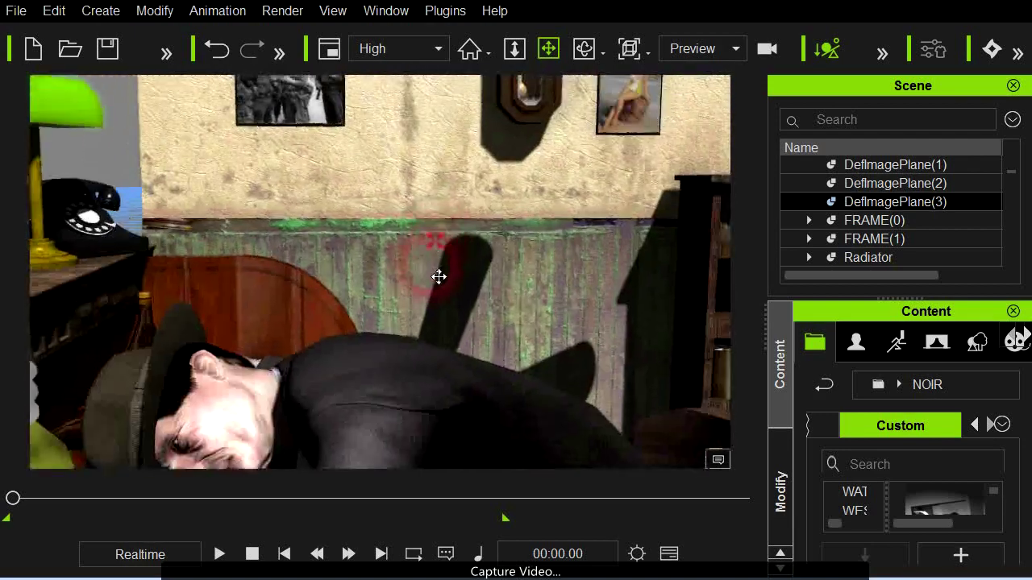
middle_drag(438, 276, 416, 328)
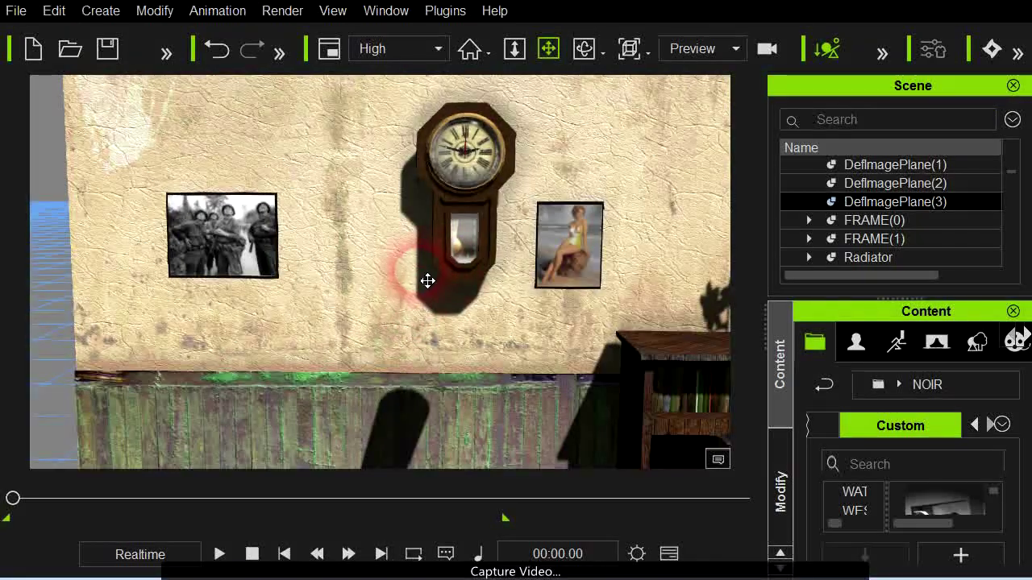
key(space)
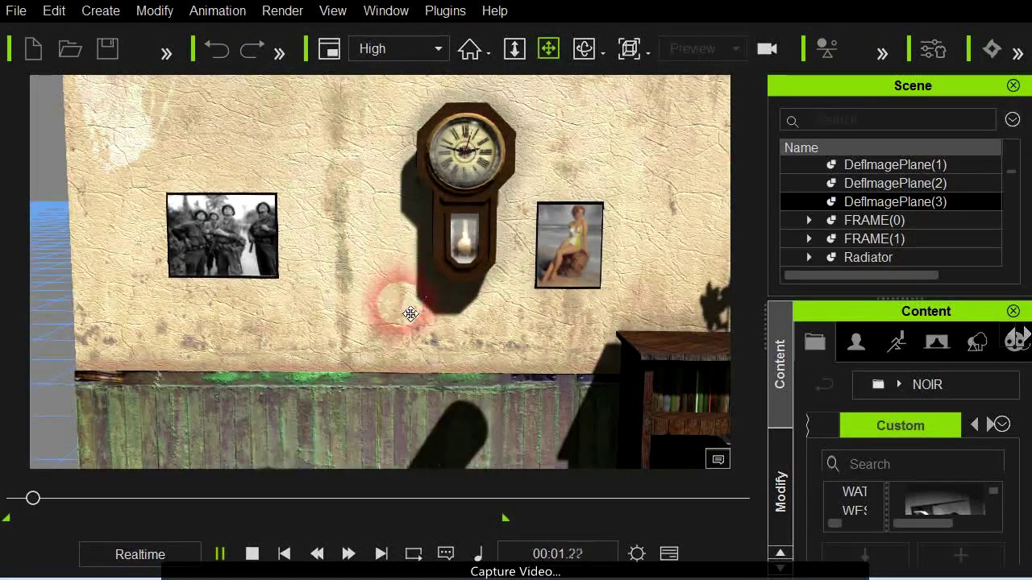
key(space)
scroll(399, 336, down, 10)
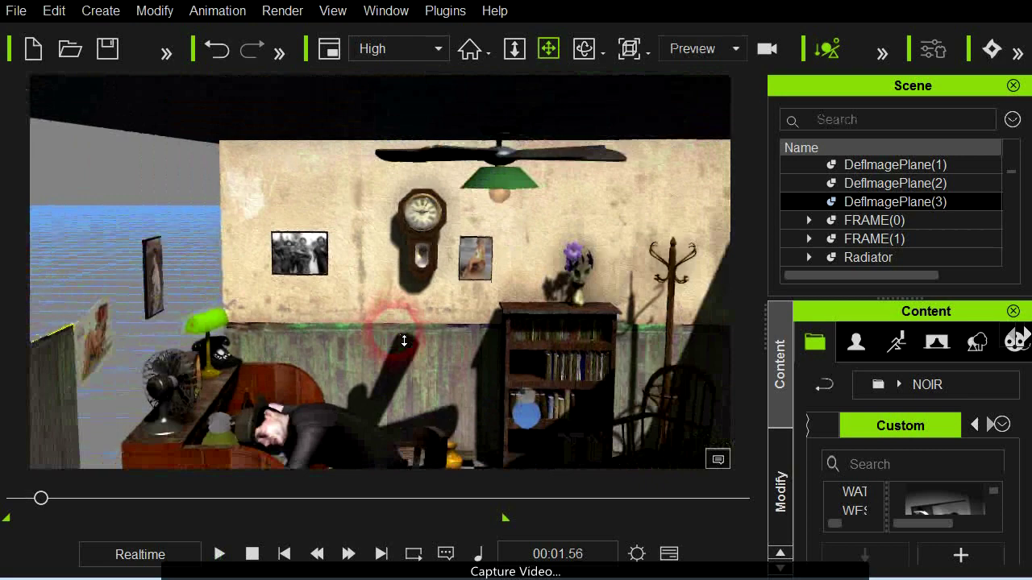
mouse_move(405, 306)
middle_down()
mouse_move(402, 285)
mouse_move(403, 357)
mouse_move(436, 284)
mouse_move(419, 277)
mouse_move(399, 312)
middle_up()
scroll(399, 312, down, 5)
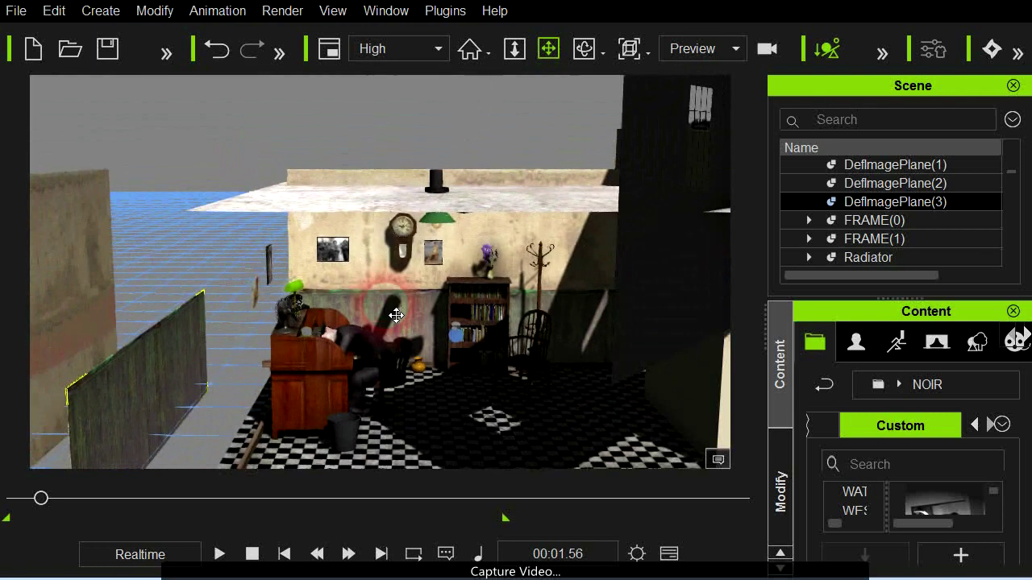
Undo the panel and wall moves and the addition of the textured plane
key(ctrl+z)
key(ctrl+z)
key(ctrl+z)
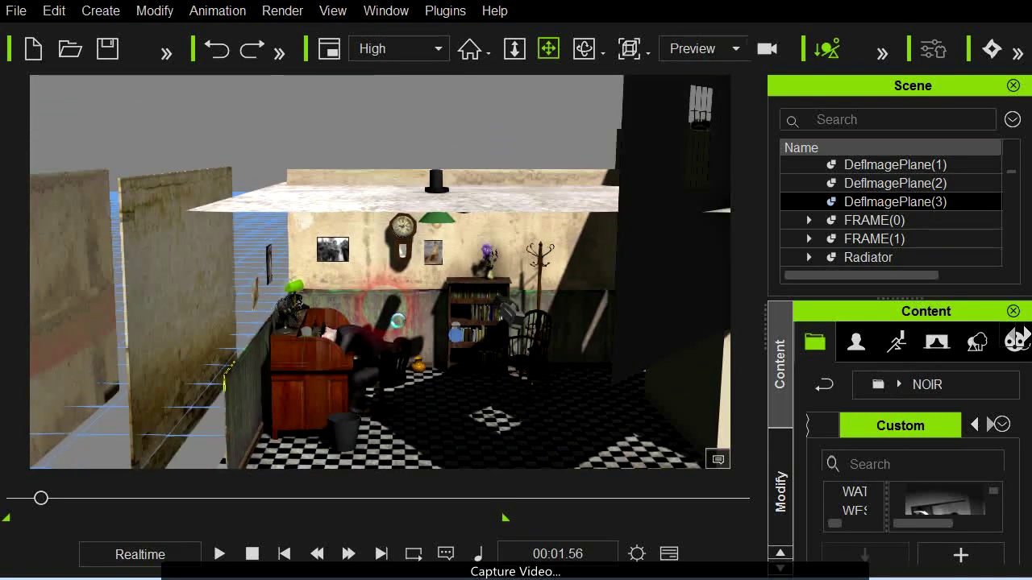
key(ctrl+z)
key(ctrl+z)
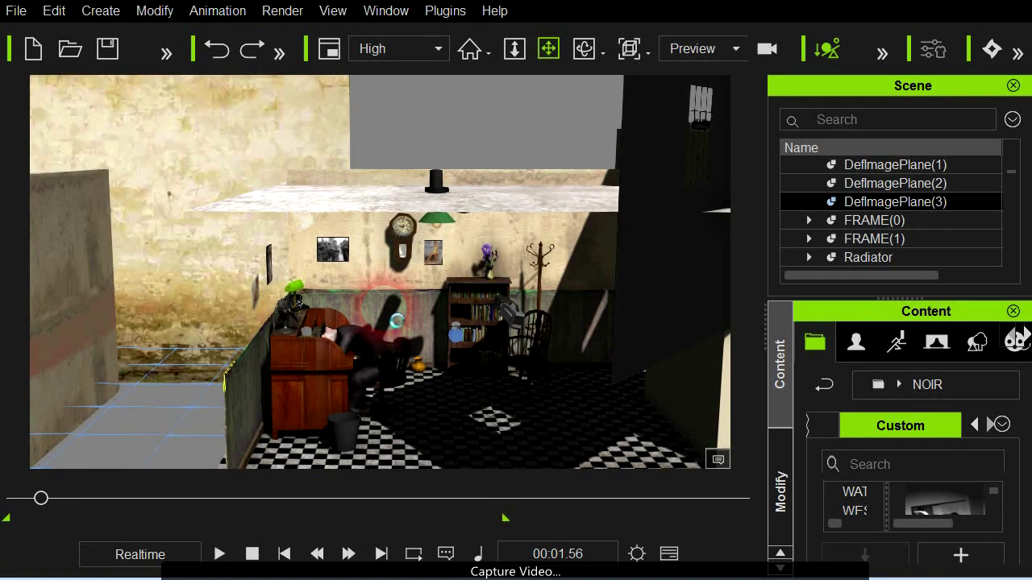
key(ctrl+z)
key(ctrl+z)
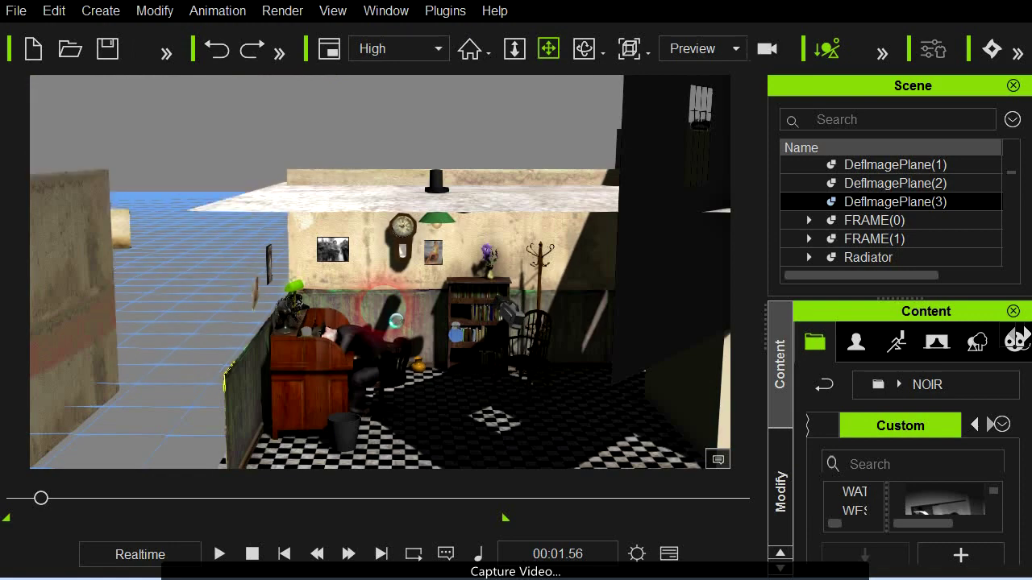
key(ctrl+z)
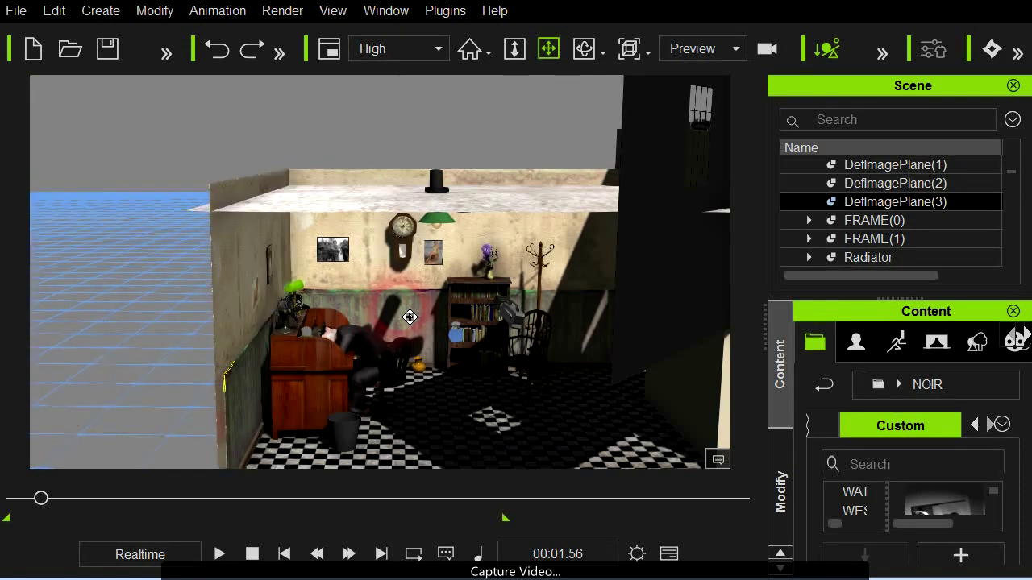
Collapse the prop and camera groups in the scene list and turn off the WORK LIGHT
right_drag(410, 316, 379, 338)
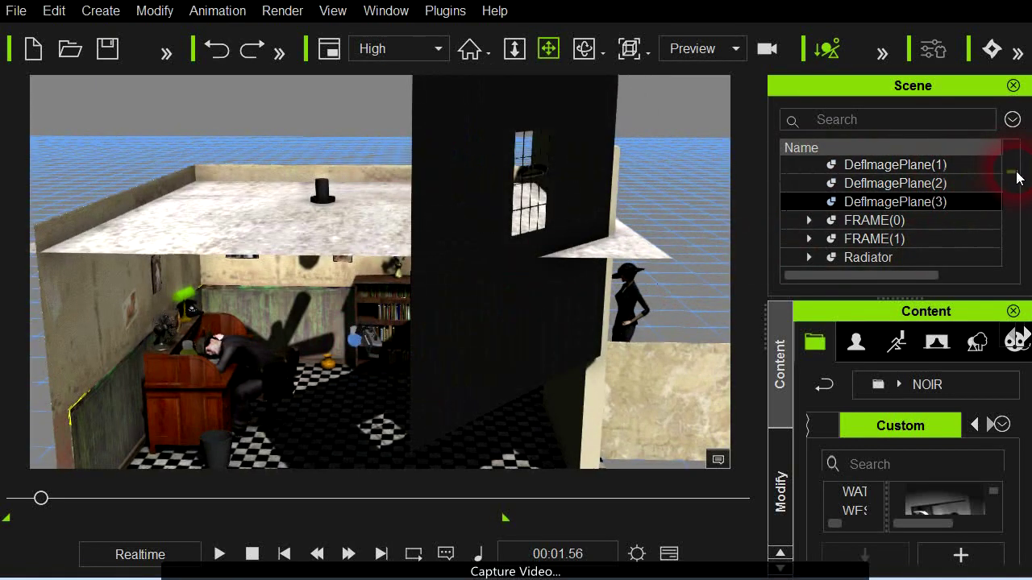
drag(1014, 183, 1011, 143)
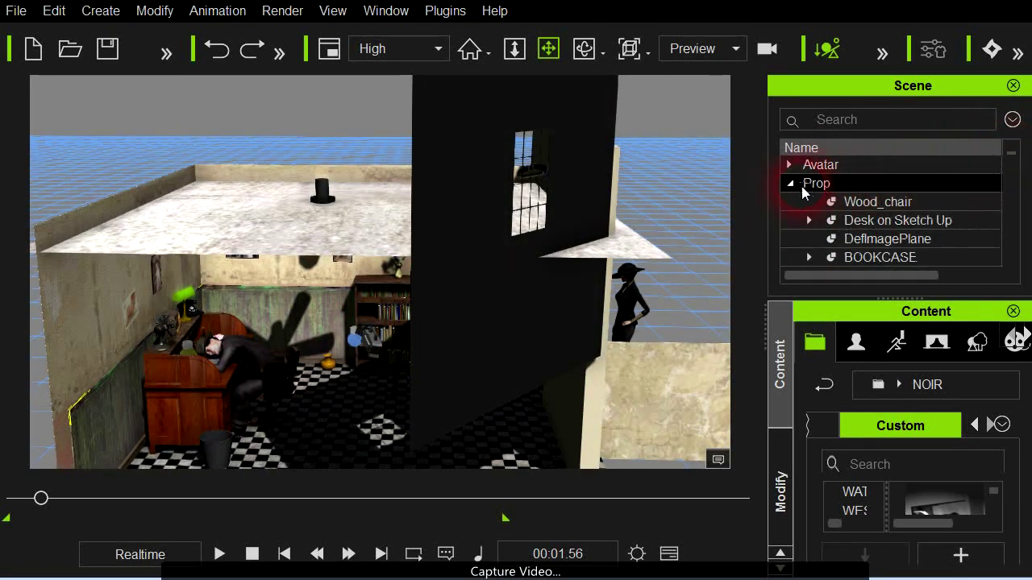
click(789, 183)
click(790, 202)
click(790, 220)
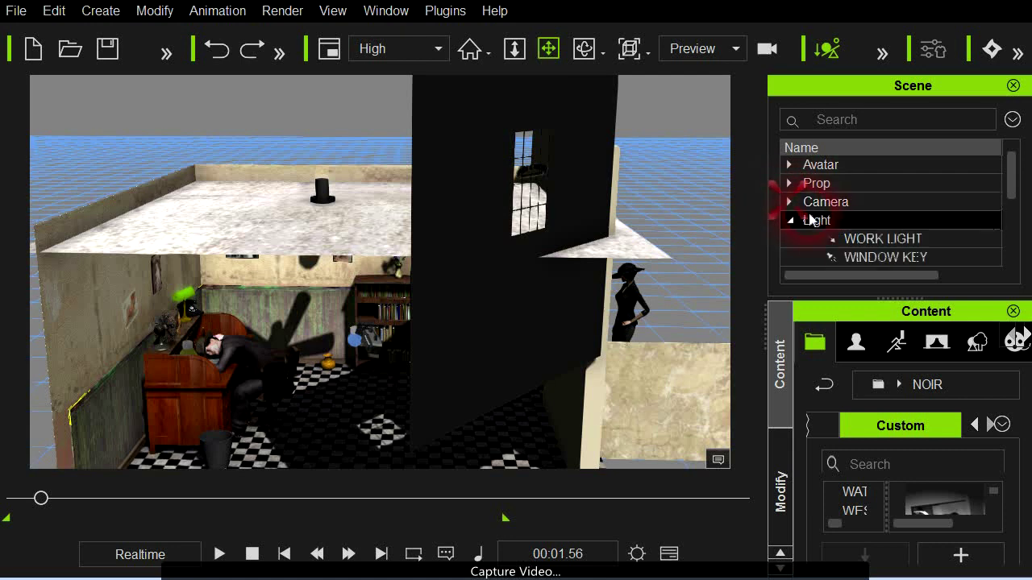
click(830, 242)
drag(847, 275, 911, 281)
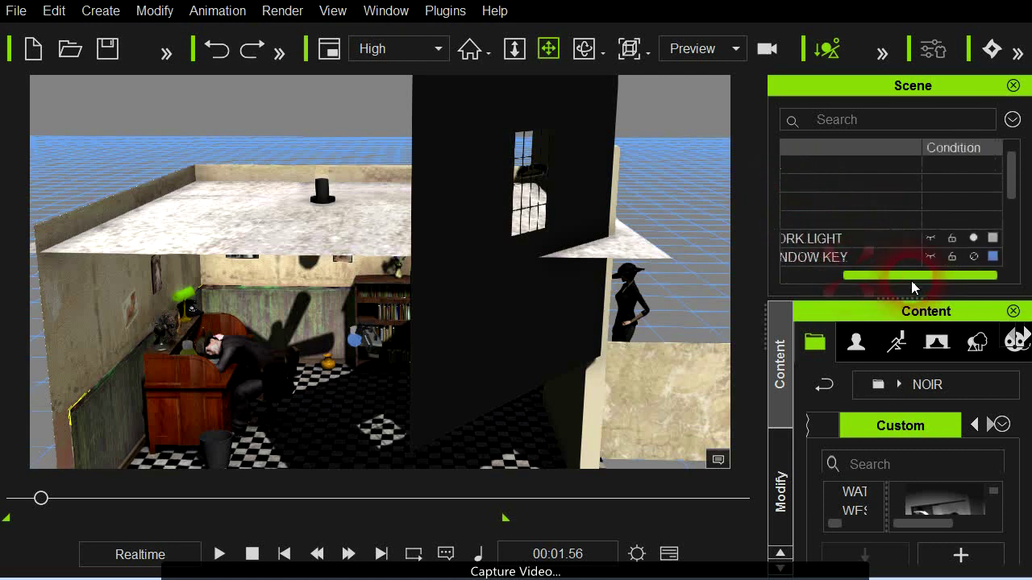
click(972, 240)
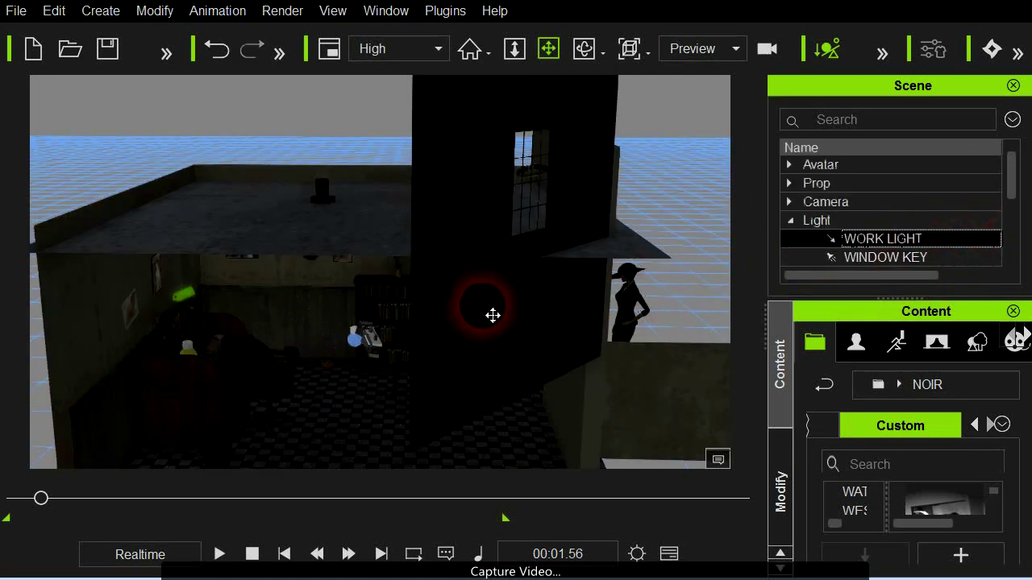
Turn on the WINDOW KEY light and view the window lettering it projects onto the office's back wall
drag(494, 311, 510, 251)
right_drag(511, 270, 517, 218)
drag(506, 233, 502, 244)
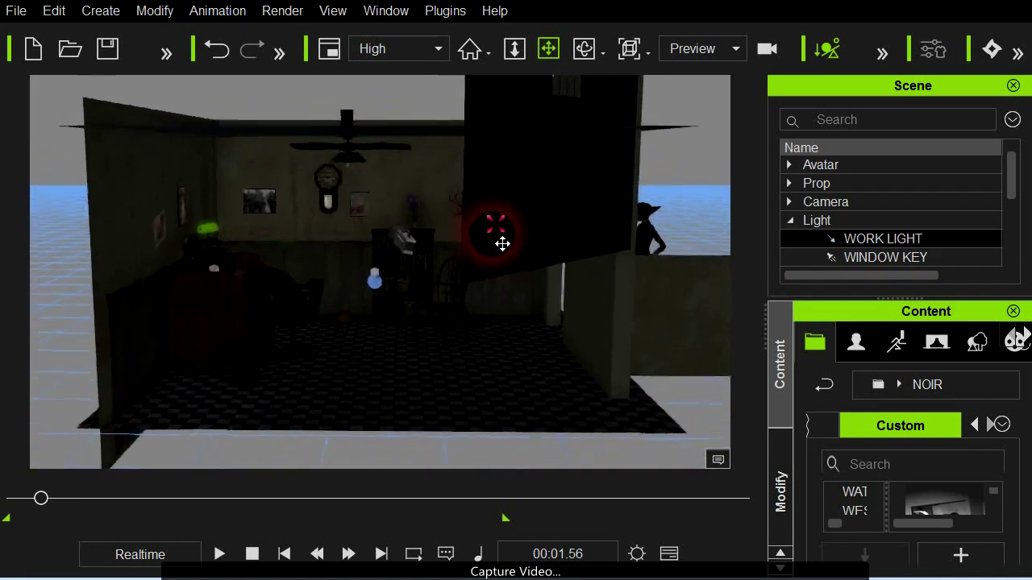
right_drag(502, 243, 496, 289)
right_drag(582, 280, 649, 269)
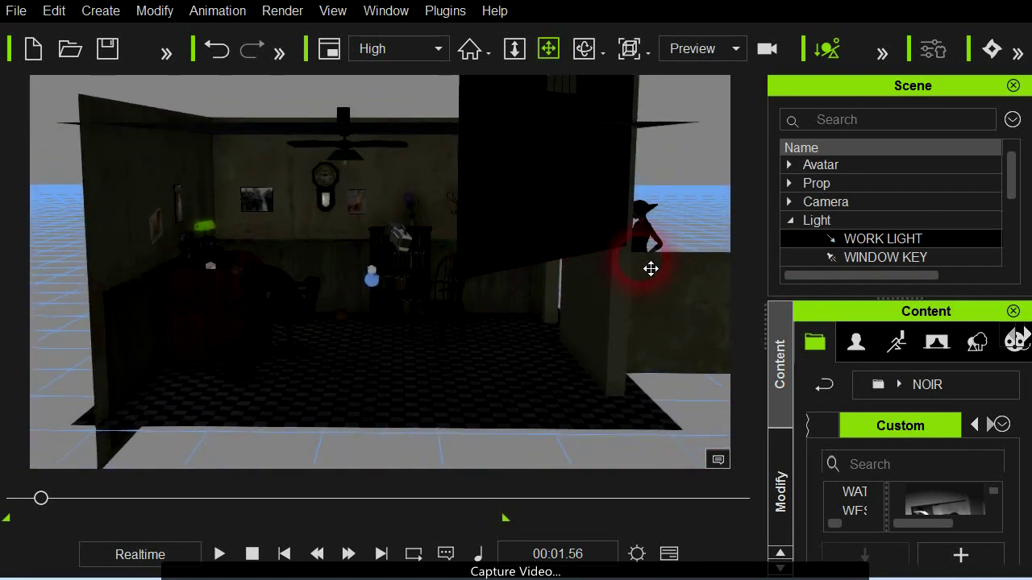
drag(1011, 189, 1012, 210)
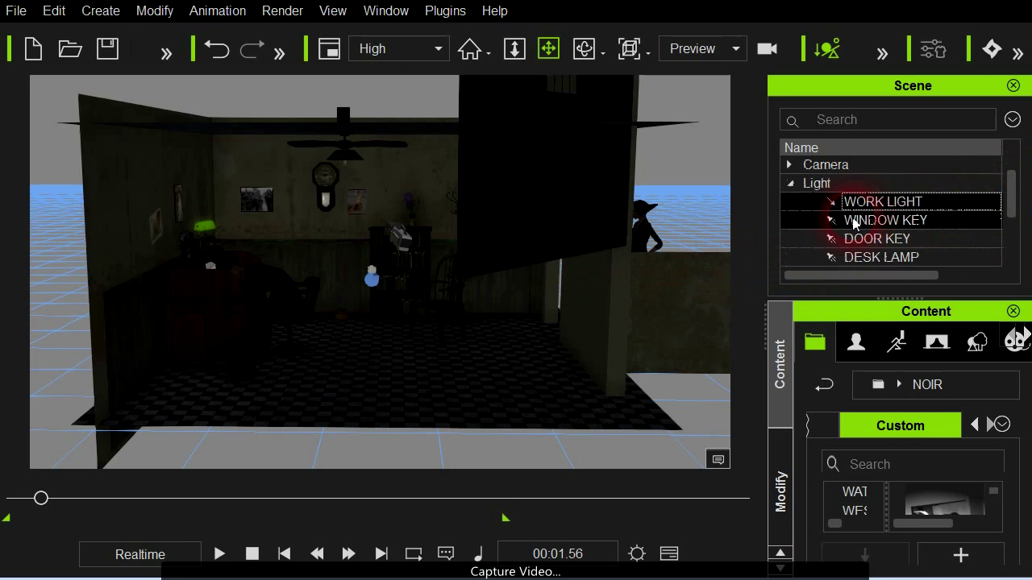
drag(861, 277, 933, 237)
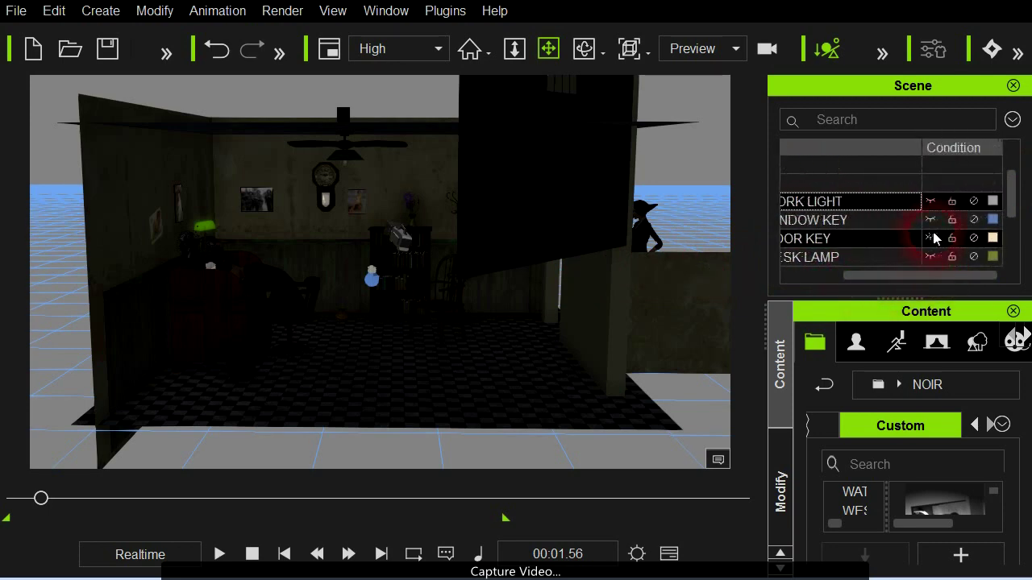
click(974, 222)
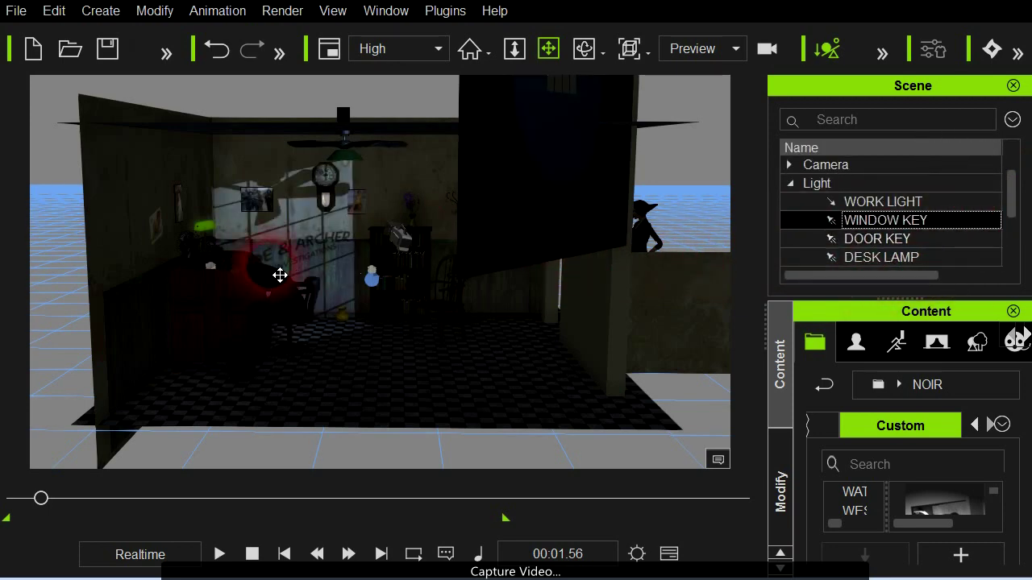
right_drag(403, 278, 399, 397)
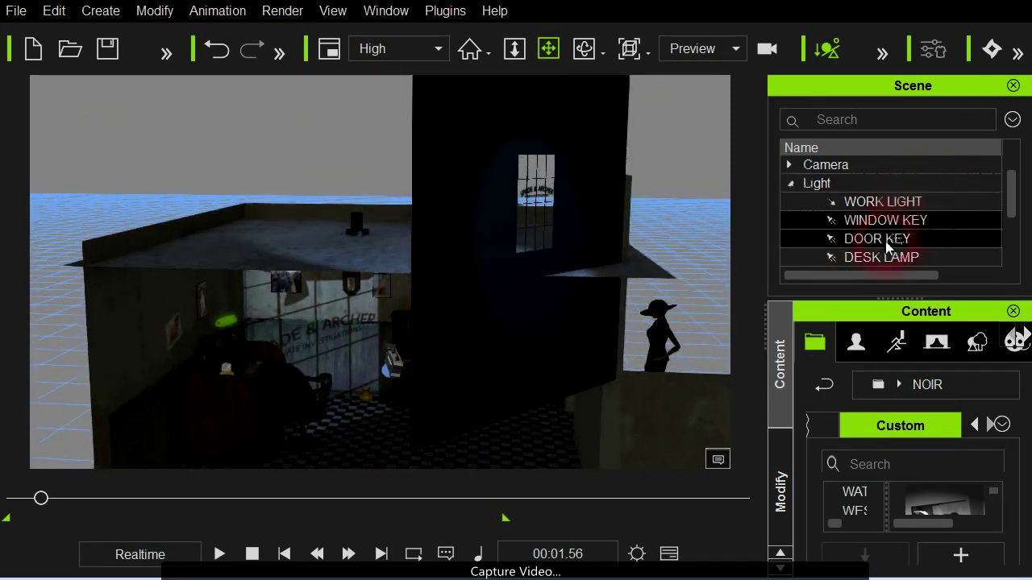
Turn on the WORK LIGHT temporarily to inspect the lettered window plane and the room, and turn it off again
drag(875, 277, 986, 283)
click(983, 202)
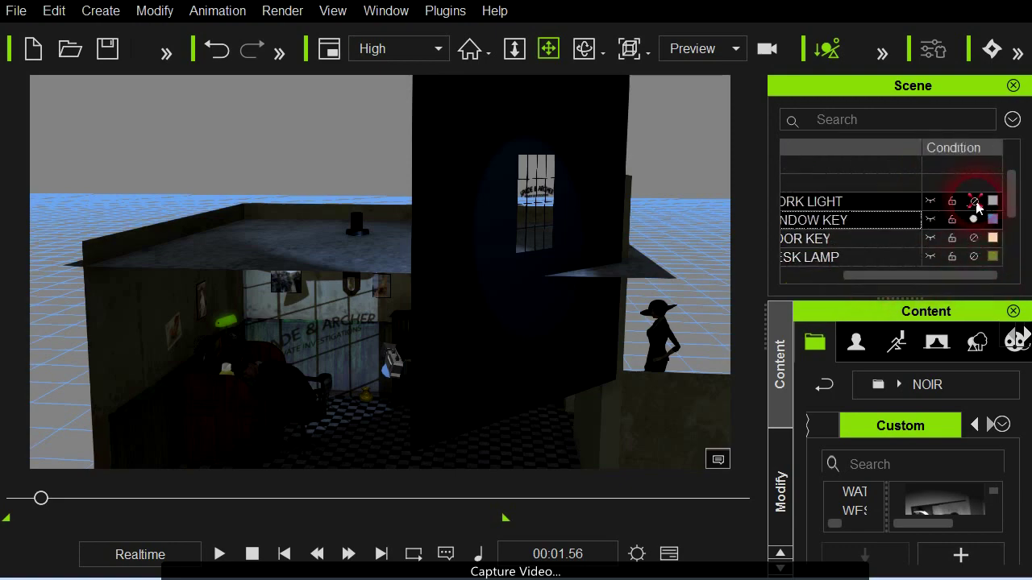
click(974, 203)
drag(525, 258, 461, 182)
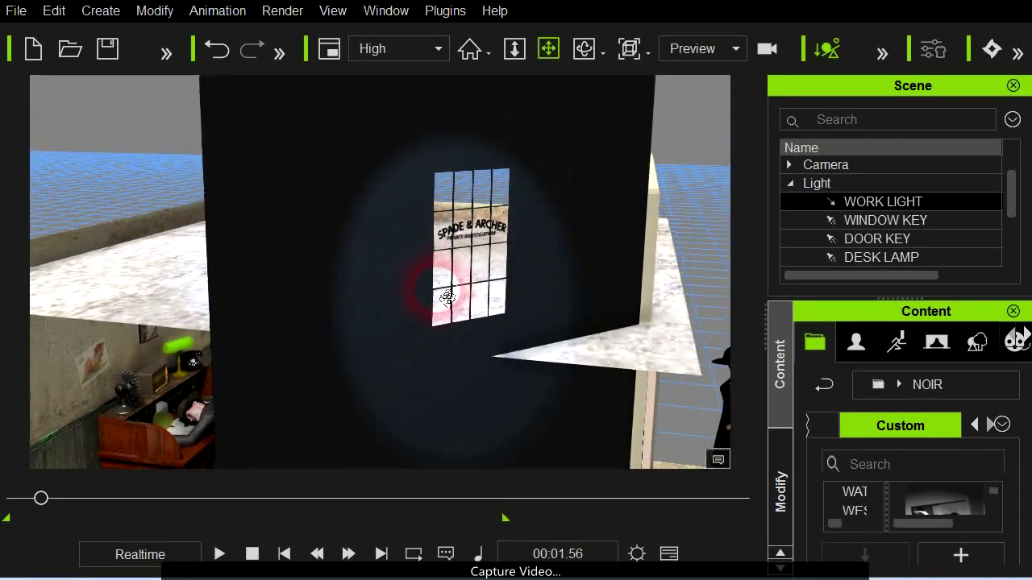
drag(355, 343, 524, 320)
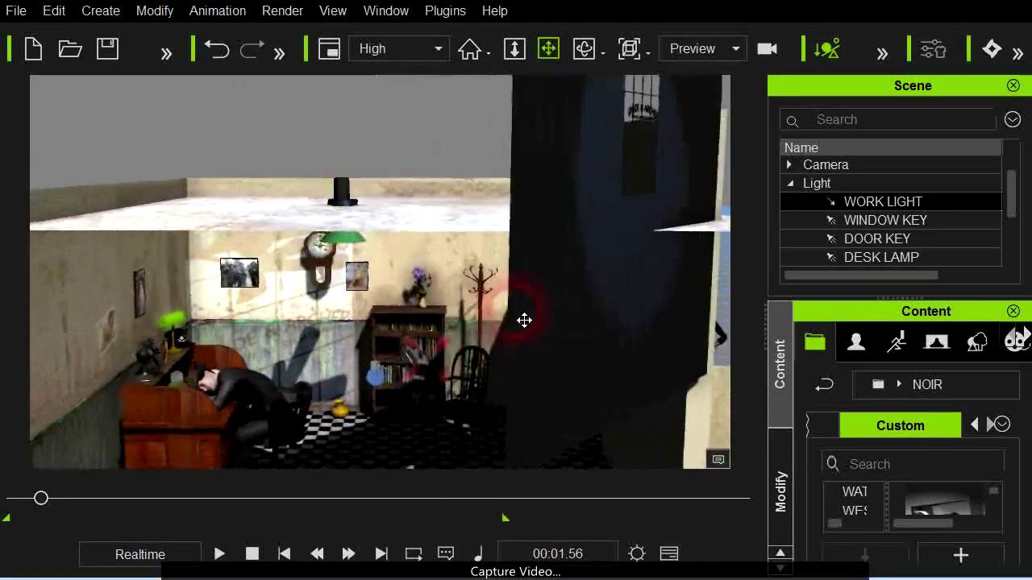
drag(364, 331, 933, 206)
click(977, 202)
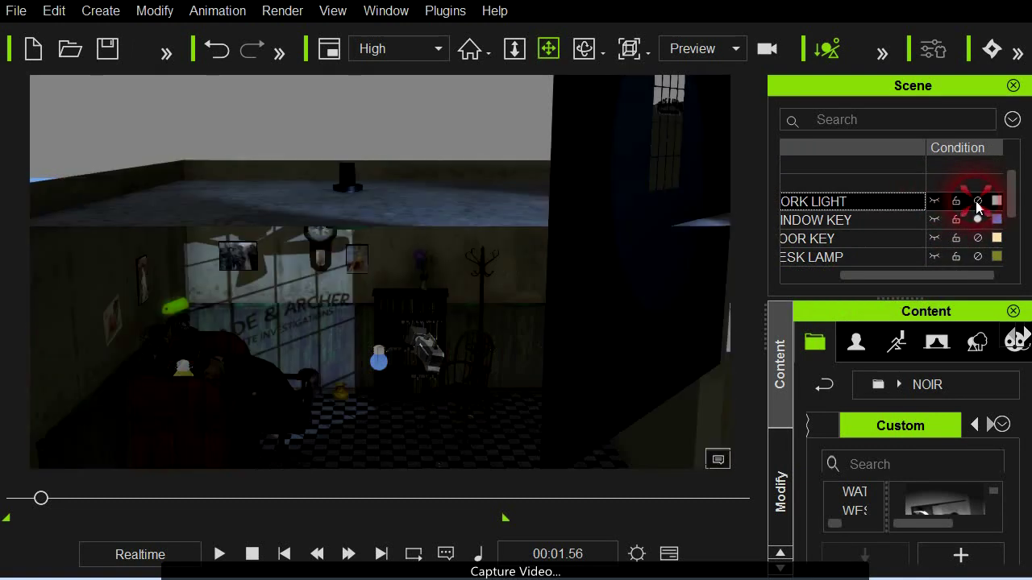
Select the office's ceiling plane and widen the scene list so its condition settings are shown
drag(581, 312, 457, 332)
right_drag(458, 332, 431, 208)
click(457, 218)
drag(431, 208, 435, 322)
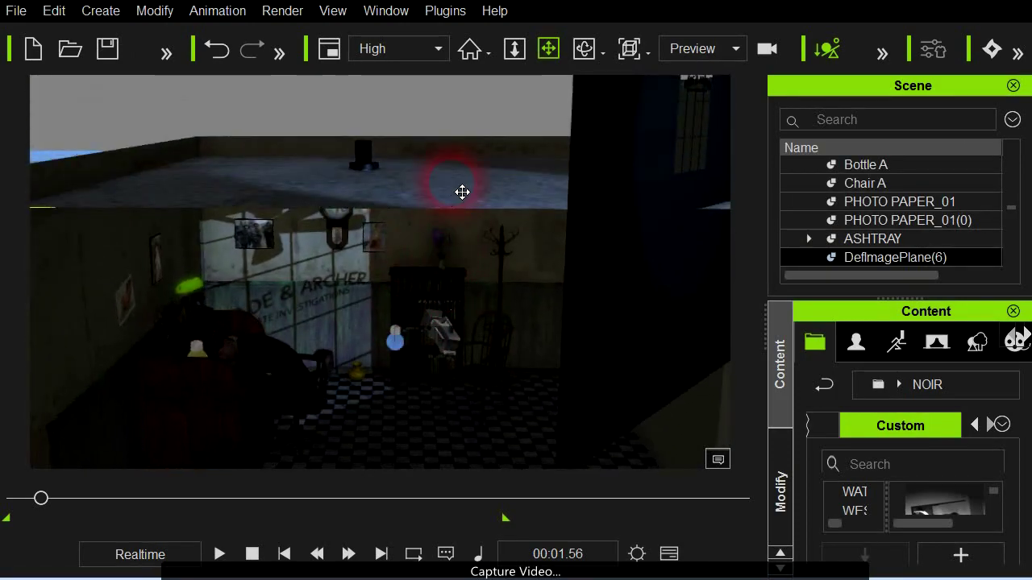
right_drag(473, 245, 516, 267)
drag(764, 276, 619, 281)
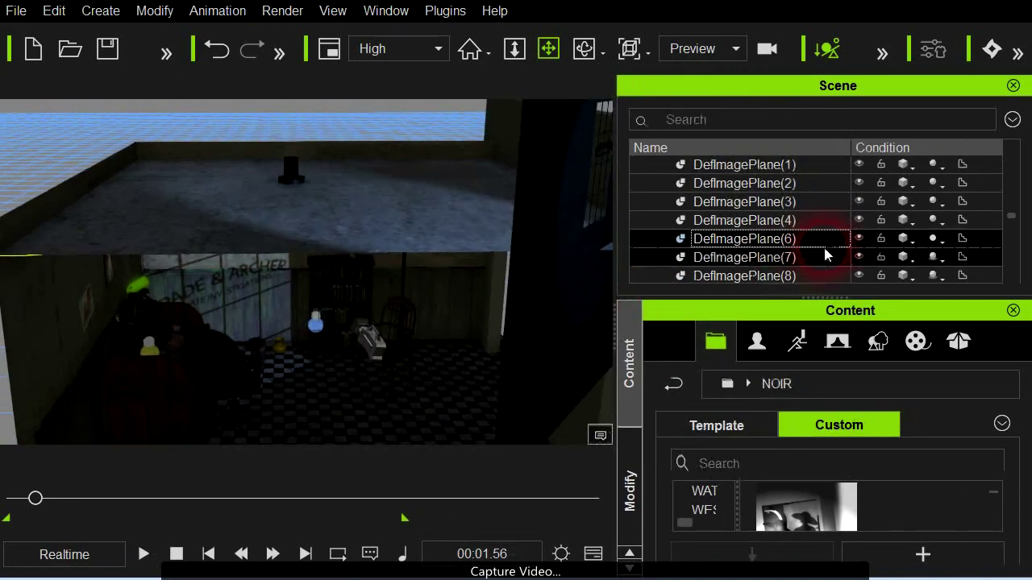
Try Cast Only shadows on the ceiling plane DefImagePlane(6), and switch it to Receive Only
click(936, 240)
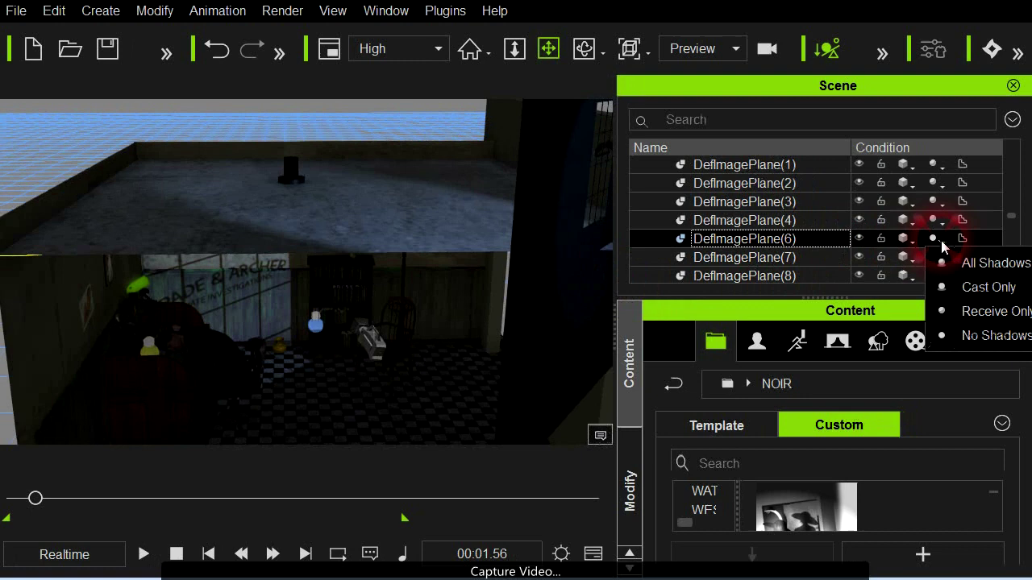
click(968, 292)
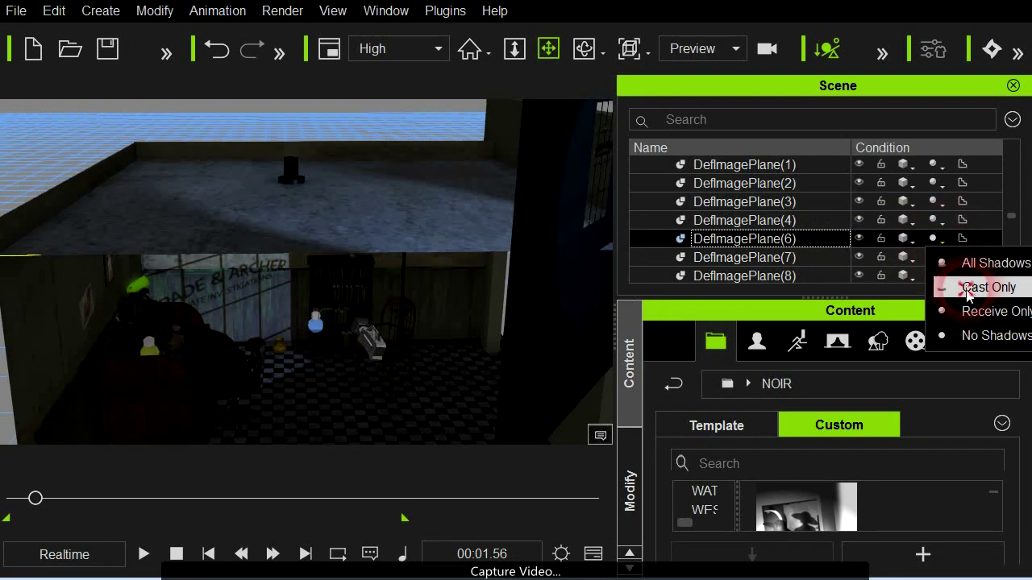
click(935, 236)
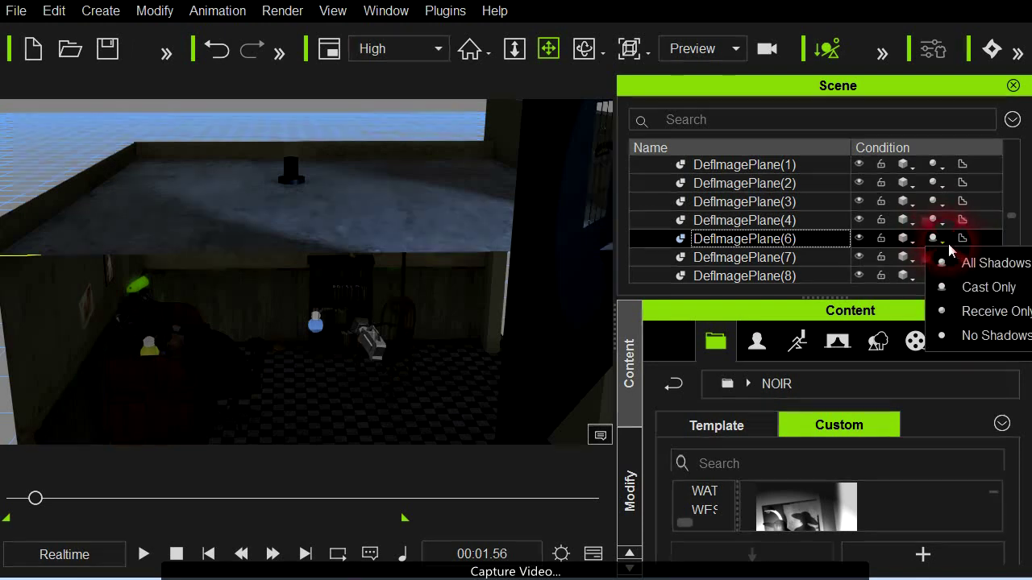
click(975, 309)
click(405, 290)
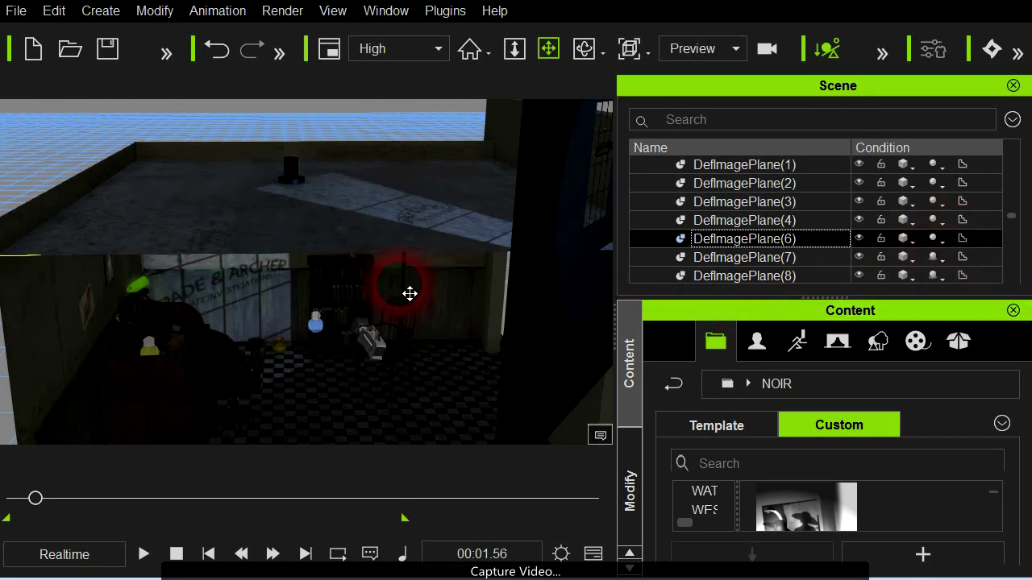
Raise the ceiling plane slightly and view the office interior from the front
drag(410, 328, 427, 290)
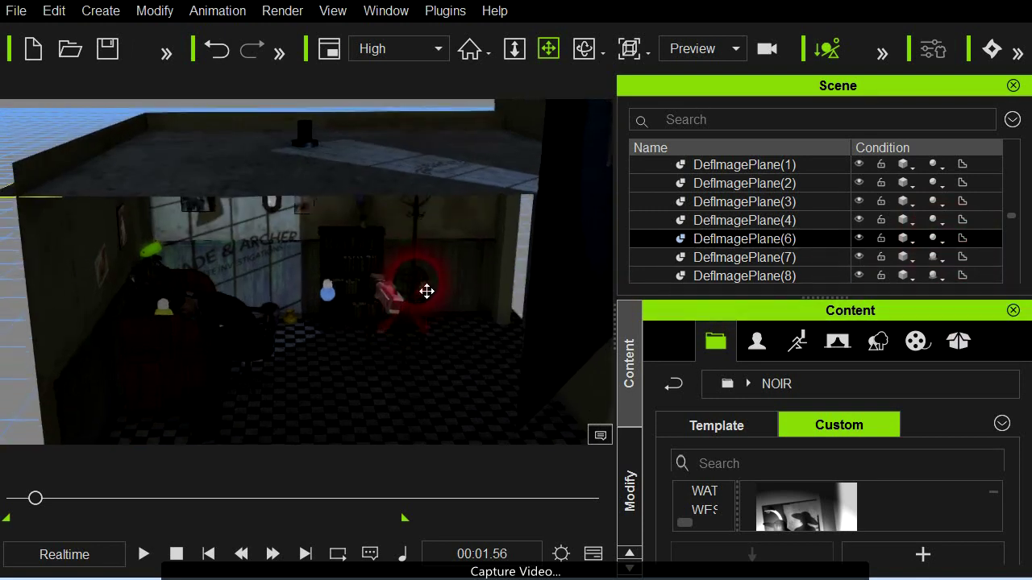
right_drag(426, 290, 427, 203)
drag(422, 266, 430, 295)
right_drag(431, 296, 410, 376)
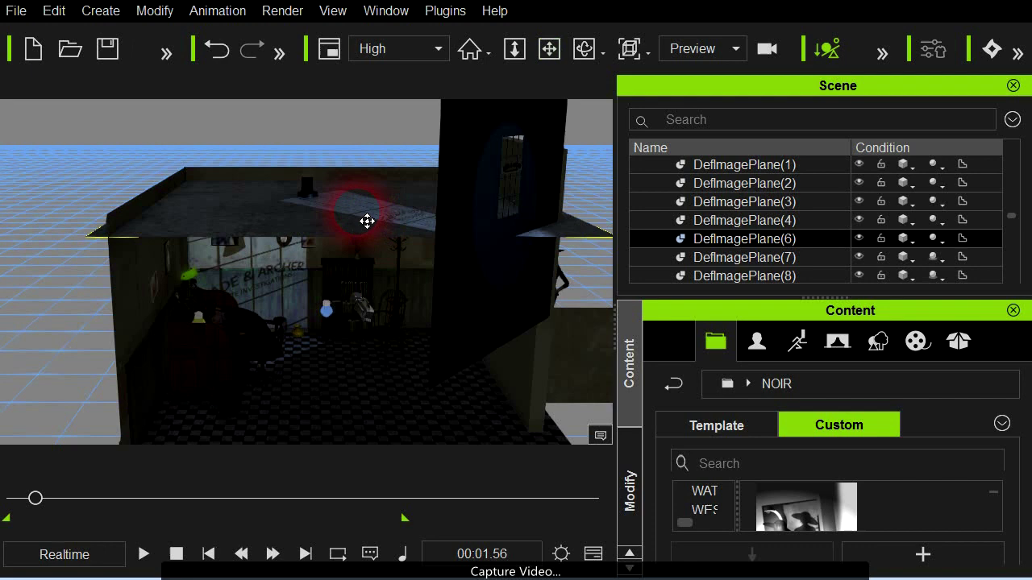
drag(367, 221, 355, 228)
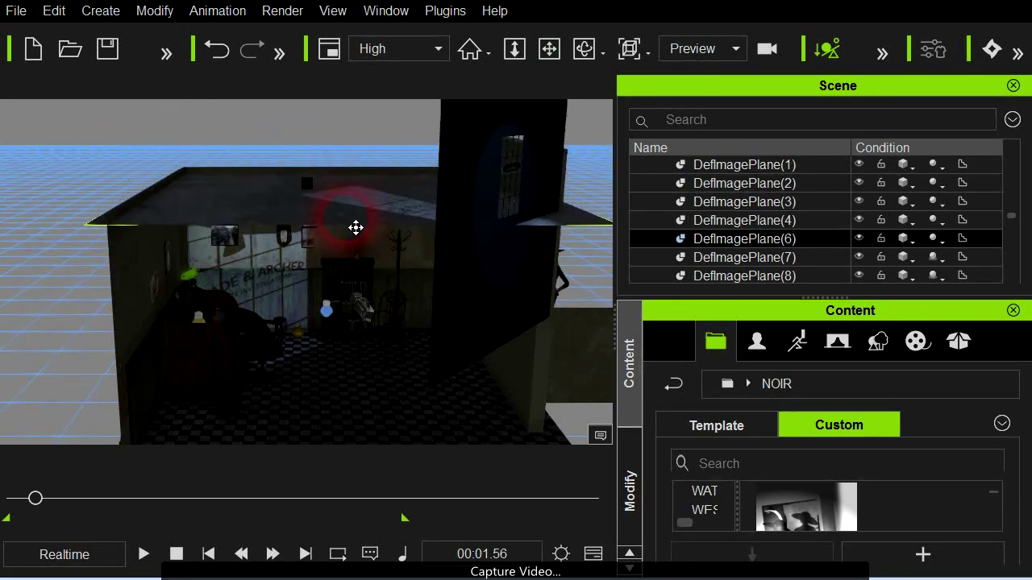
right_drag(353, 282, 408, 320)
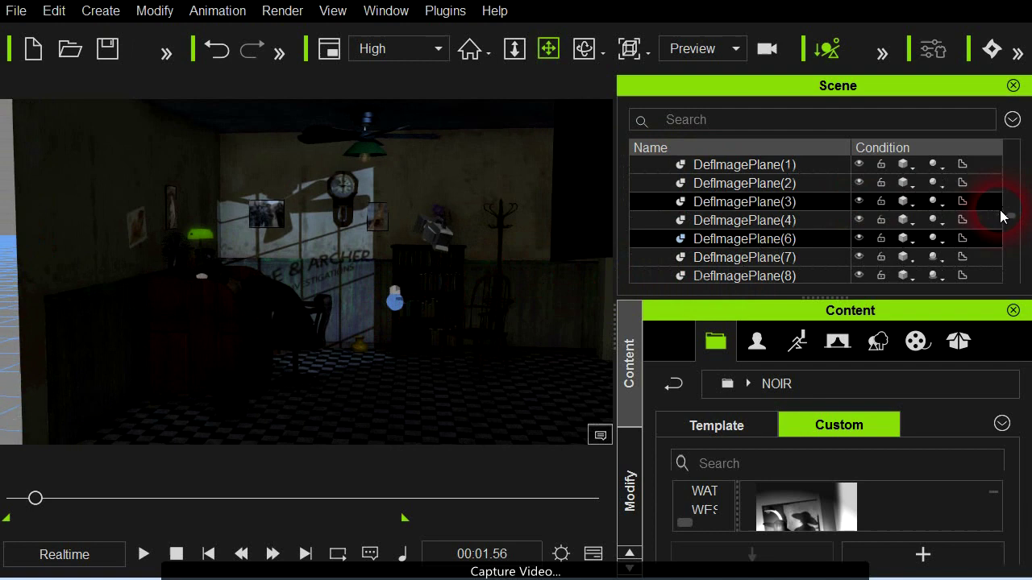
Collapse the Prop group in the scene list to leave the individual lights accessible
drag(1001, 216, 997, 168)
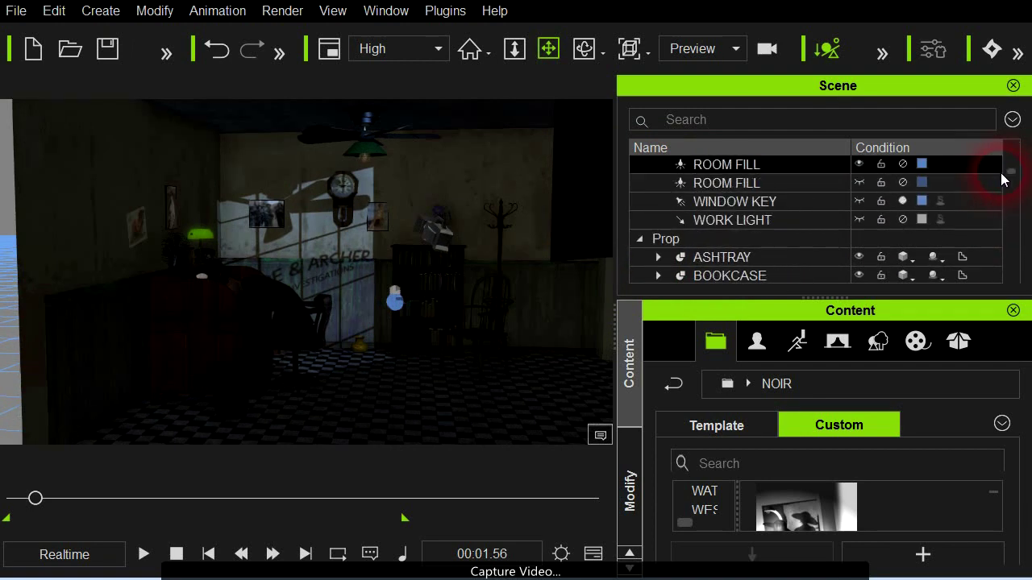
click(640, 240)
click(509, 312)
click(969, 222)
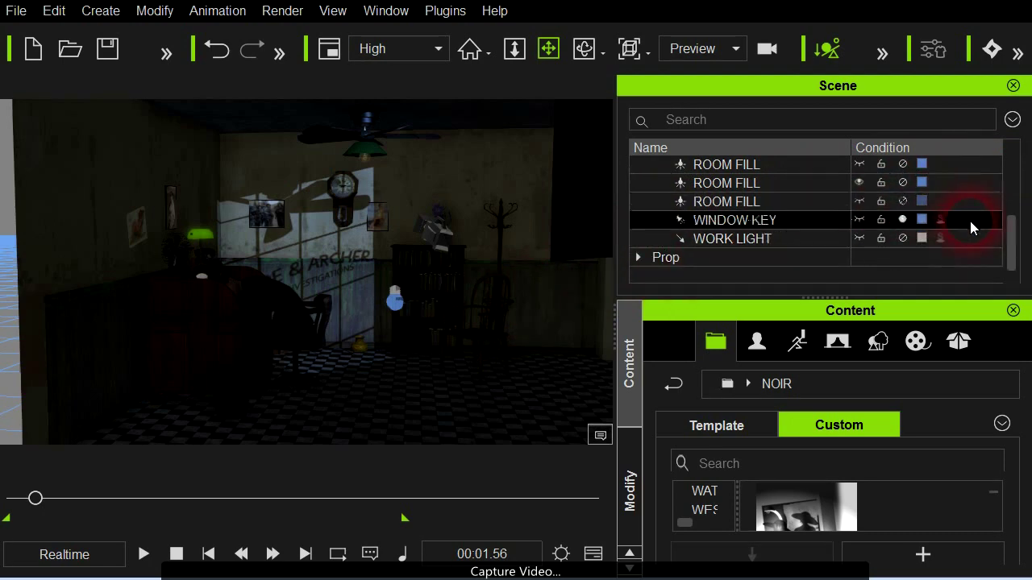
click(744, 237)
click(794, 166)
click(982, 236)
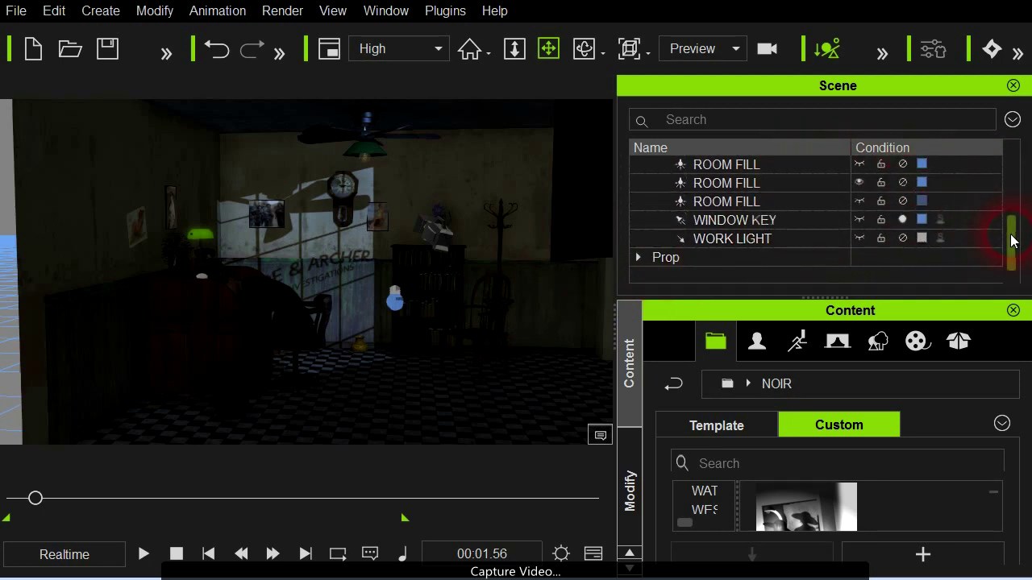
Turn on the DESK LAMP light
drag(1007, 230, 1007, 185)
click(935, 207)
click(772, 218)
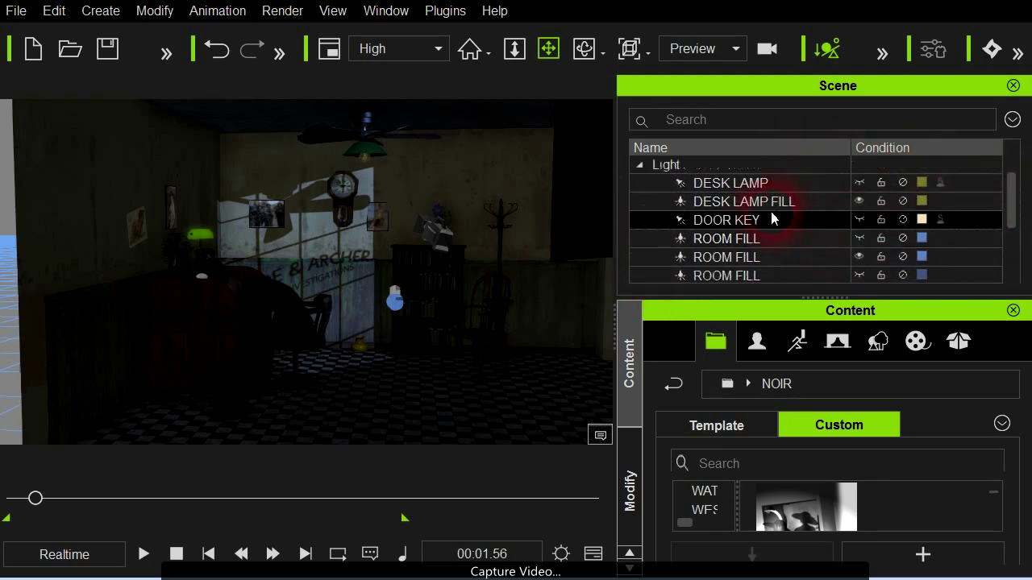
click(760, 202)
click(846, 185)
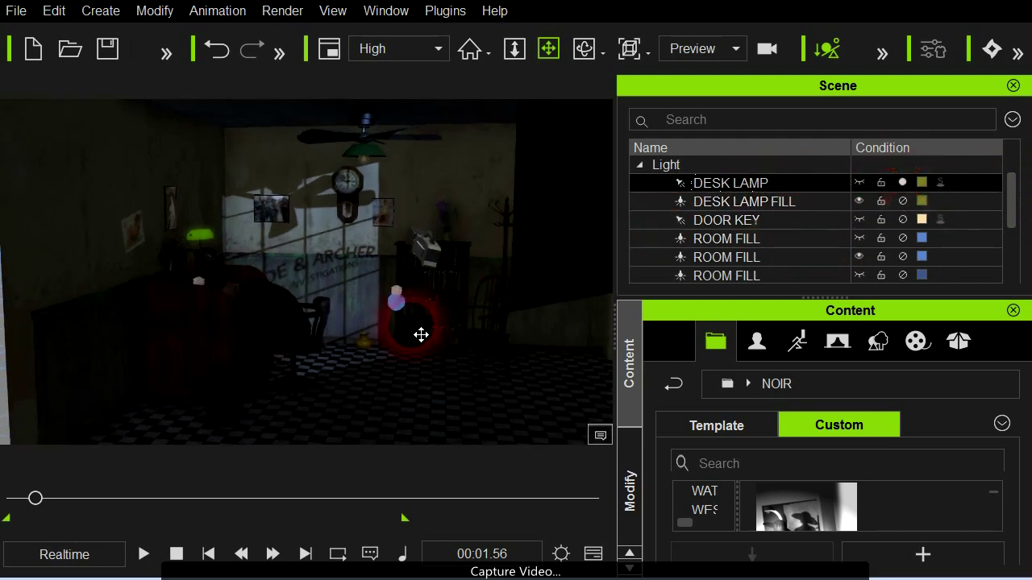
Frame the detective at the desk in close-up and make the DESK LAMP light's marker visible
drag(391, 330, 452, 310)
scroll(403, 320, up, 5)
scroll(410, 323, down, 3)
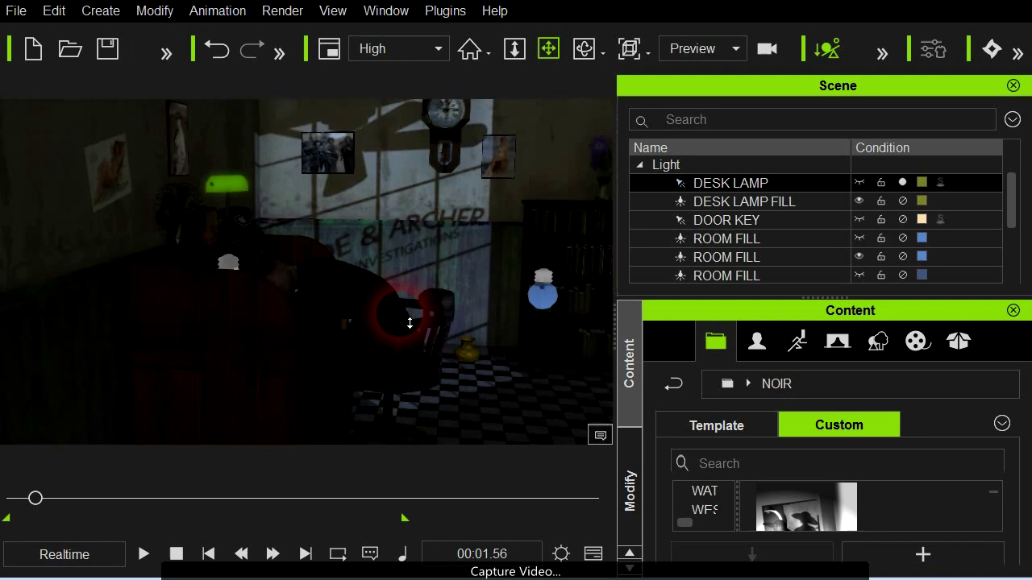
scroll(398, 341, up, 1)
right_drag(357, 298, 357, 344)
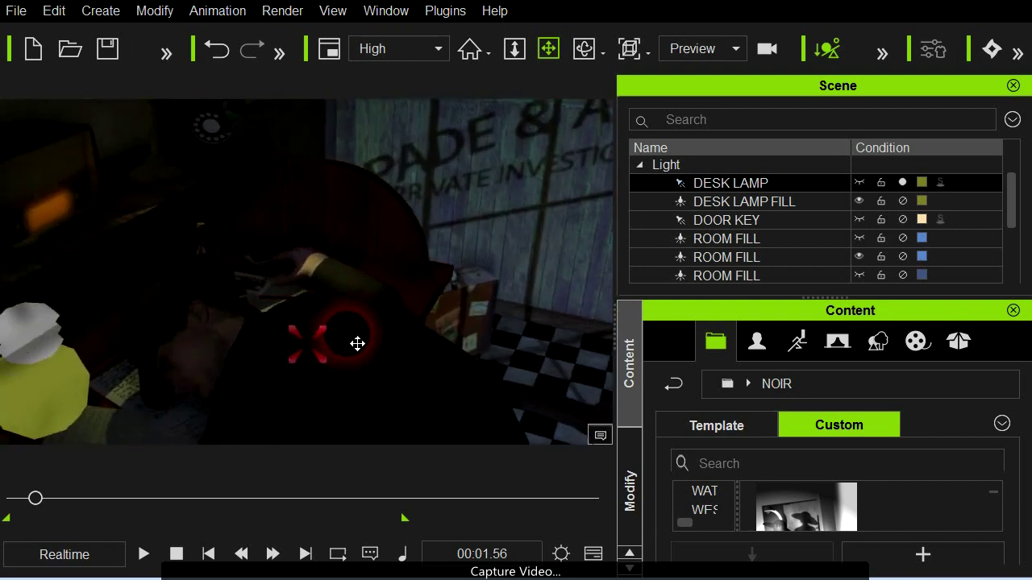
click(859, 182)
drag(498, 247, 532, 301)
right_drag(532, 301, 428, 292)
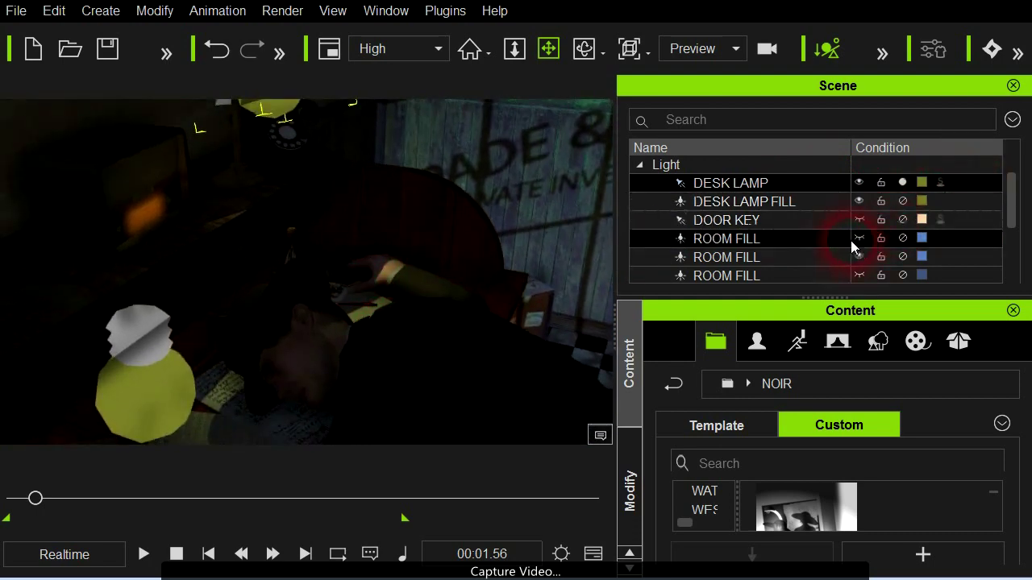
Turn on the DESK LAMP FILL light and hide the markers of both desk lamp lights
click(903, 206)
right_drag(412, 322, 332, 384)
click(861, 182)
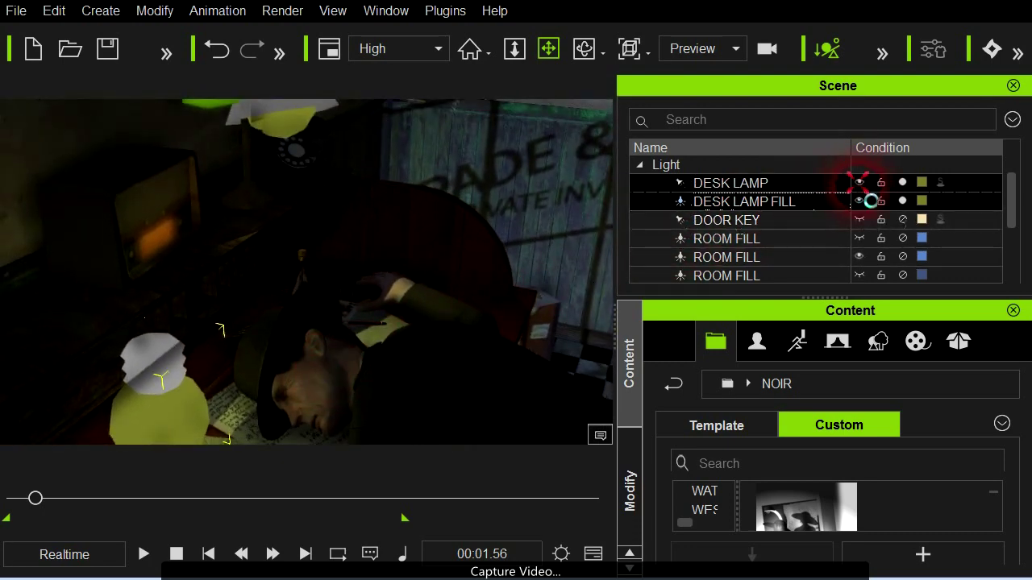
click(859, 201)
right_drag(463, 323, 354, 257)
Turn on the three ROOM FILL lights one by one and view their effect on the desk, chair and back wall
click(861, 238)
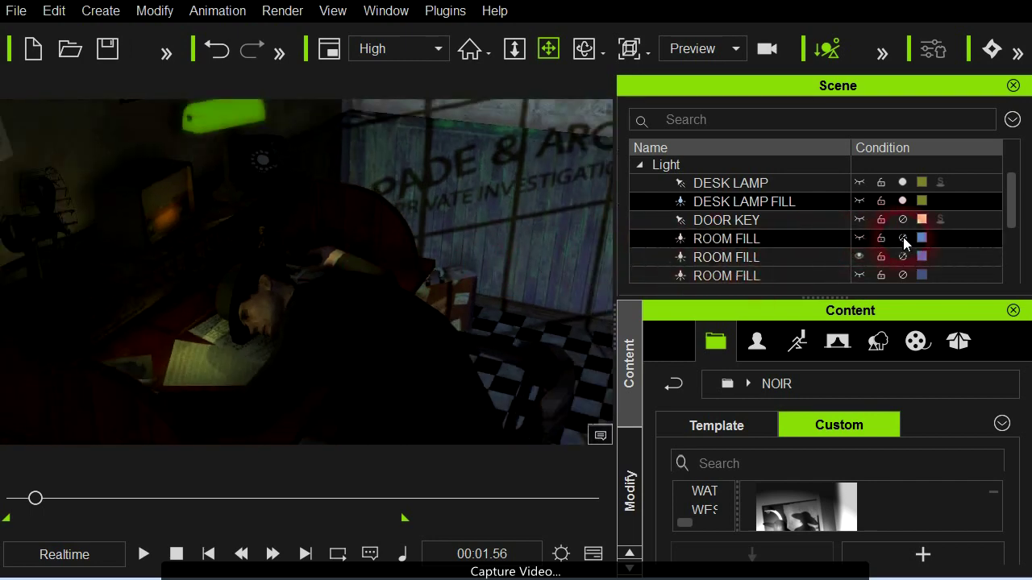
right_drag(536, 302, 538, 181)
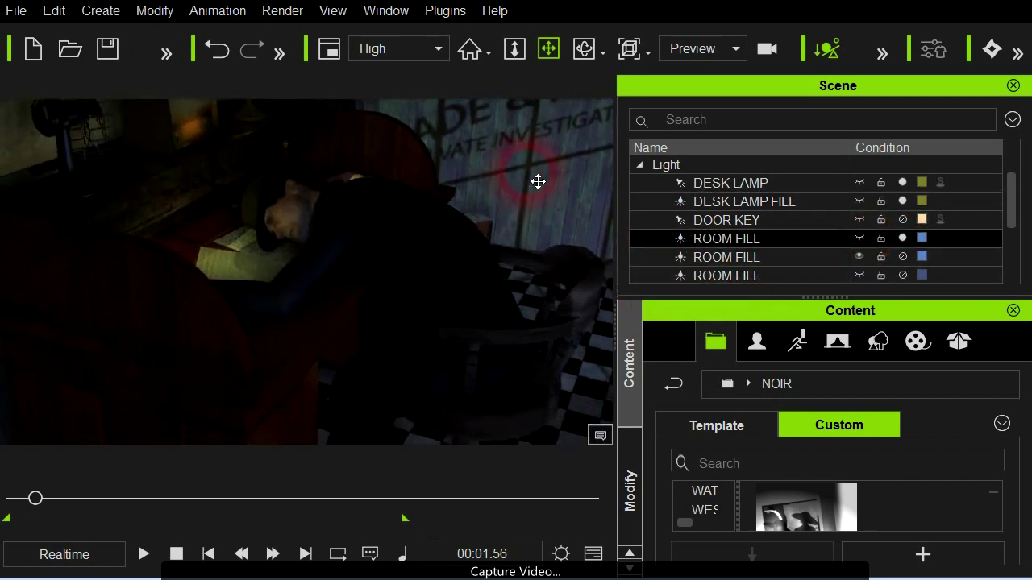
ctrl+click(839, 251)
click(902, 258)
drag(511, 285, 456, 216)
ctrl+click(900, 277)
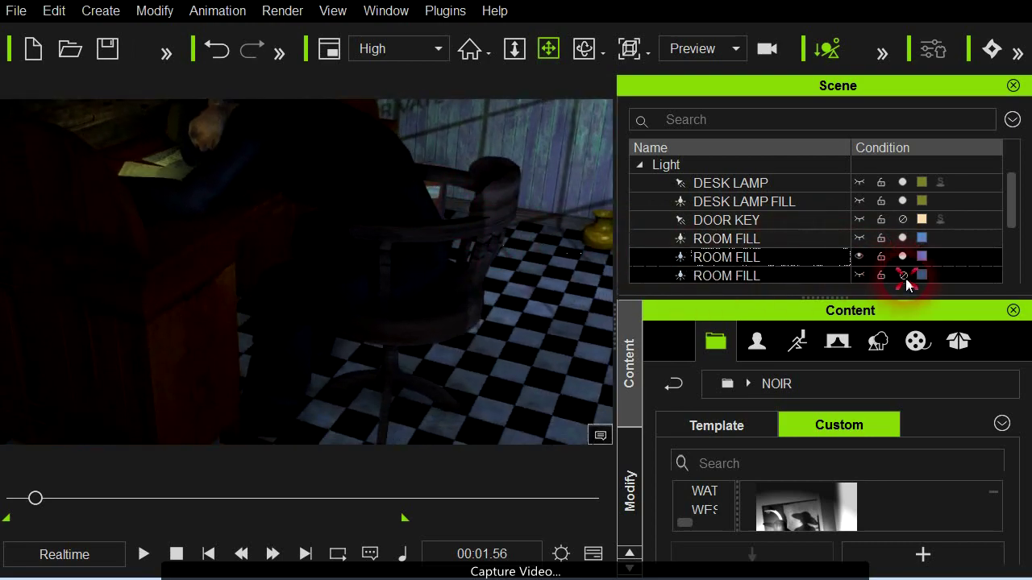
click(903, 276)
drag(470, 320, 281, 315)
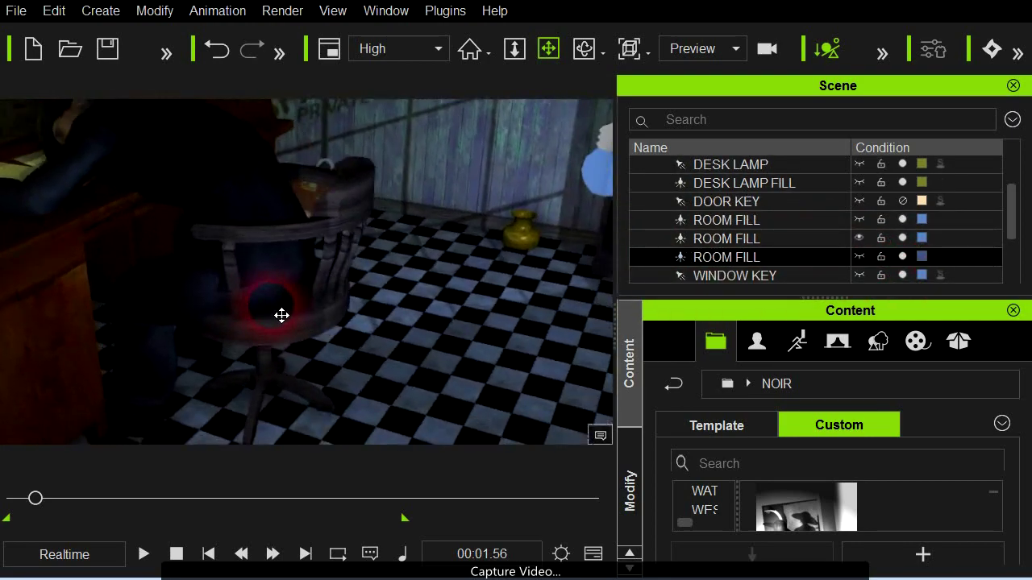
right_drag(281, 315, 389, 369)
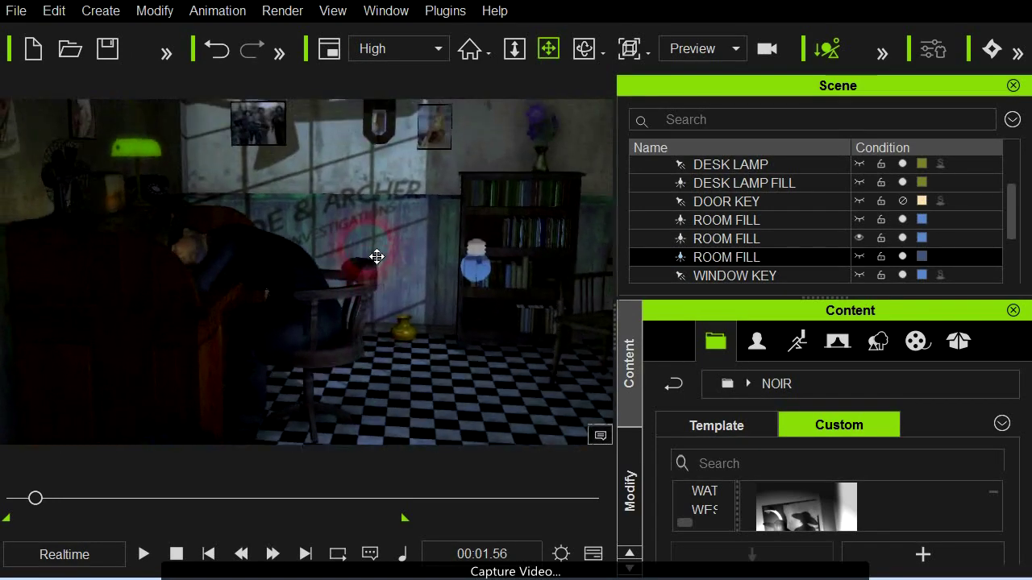
right_drag(376, 256, 456, 280)
right_drag(357, 313, 312, 314)
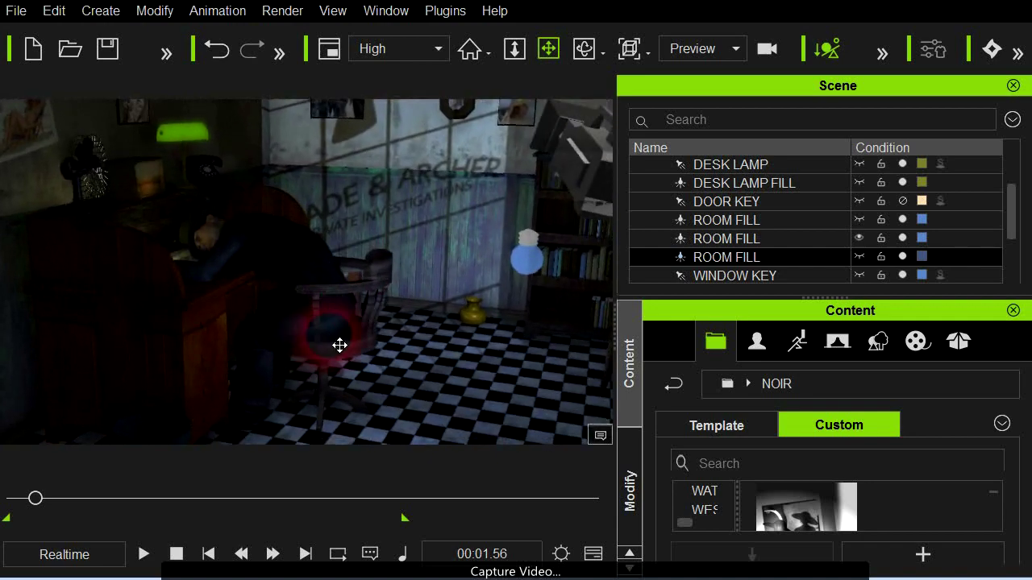
Frame the doorway and the hatted figure from outside the set and move the timeline to 00:26.30
right_drag(380, 335, 319, 360)
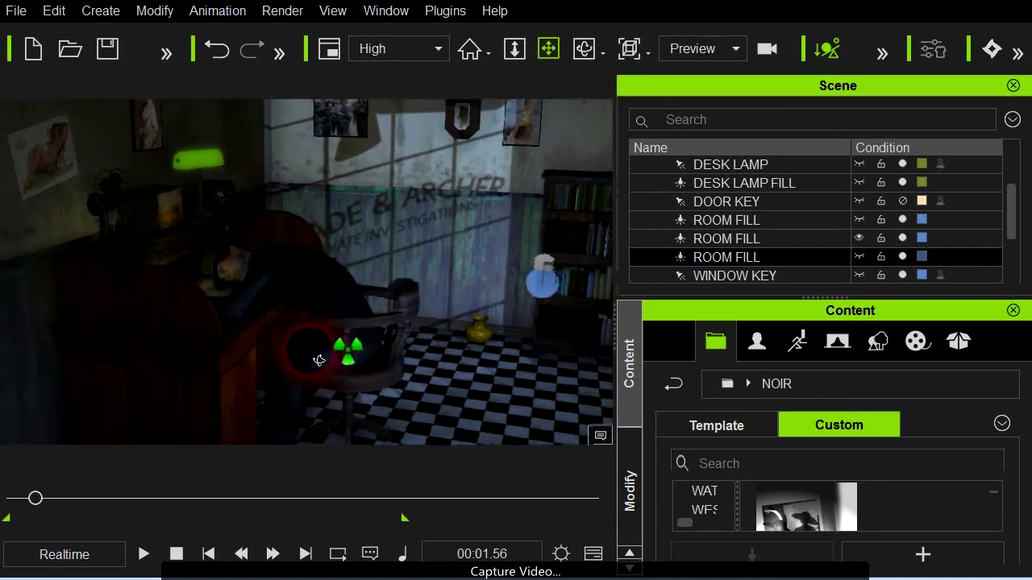
right_drag(380, 344, 333, 372)
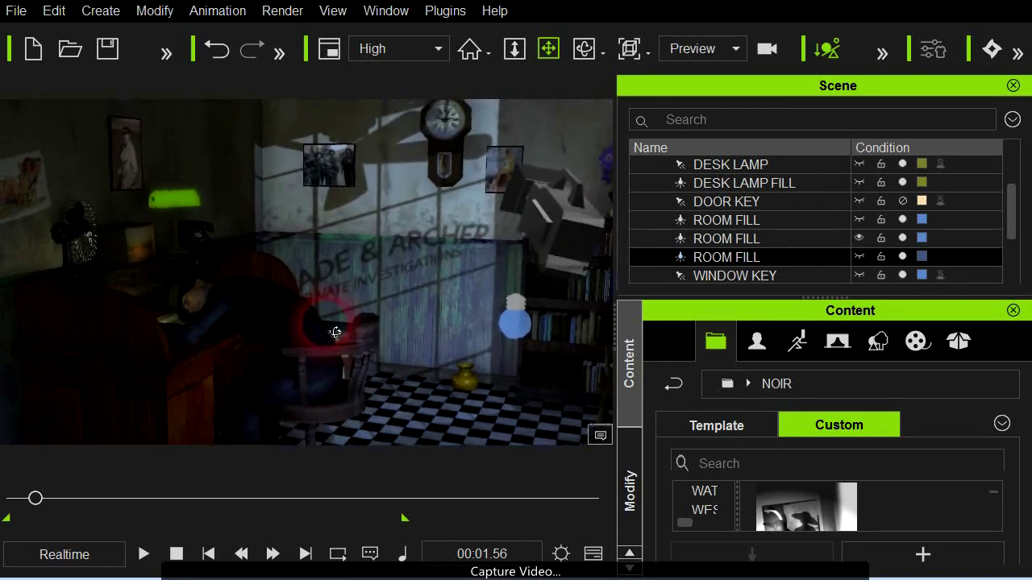
right_drag(342, 328, 373, 313)
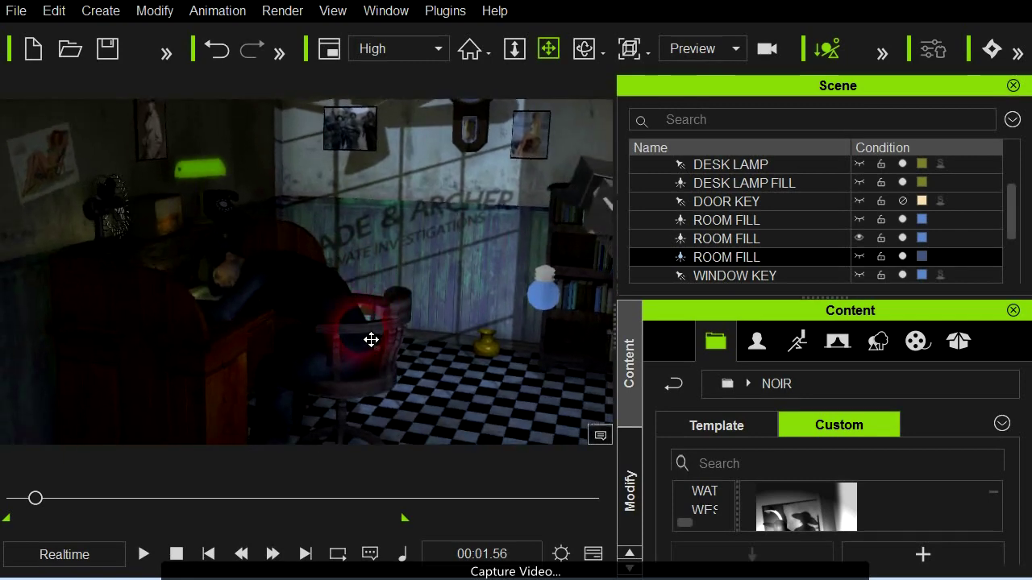
right_drag(363, 324, 437, 325)
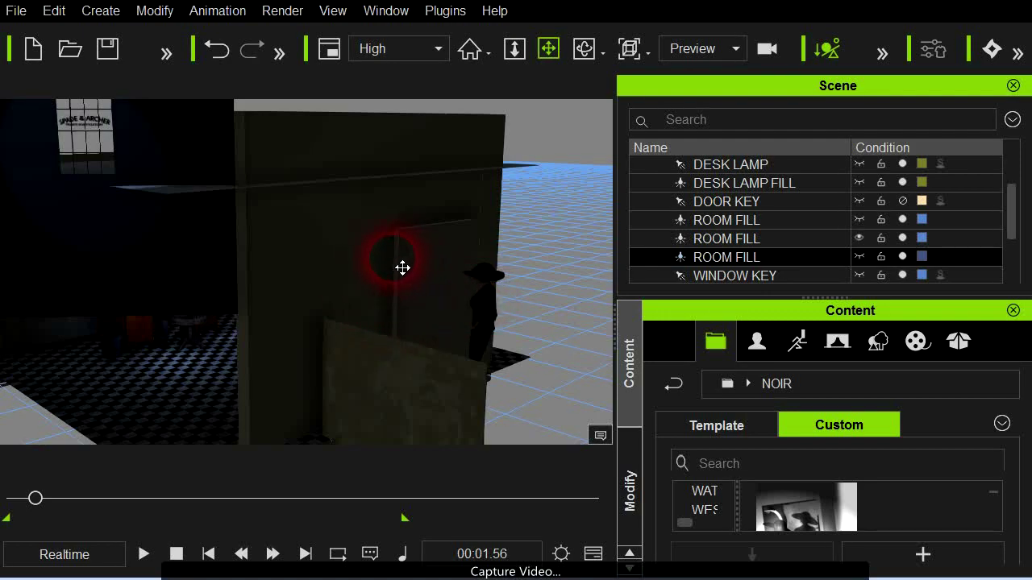
right_drag(329, 268, 278, 355)
click(297, 509)
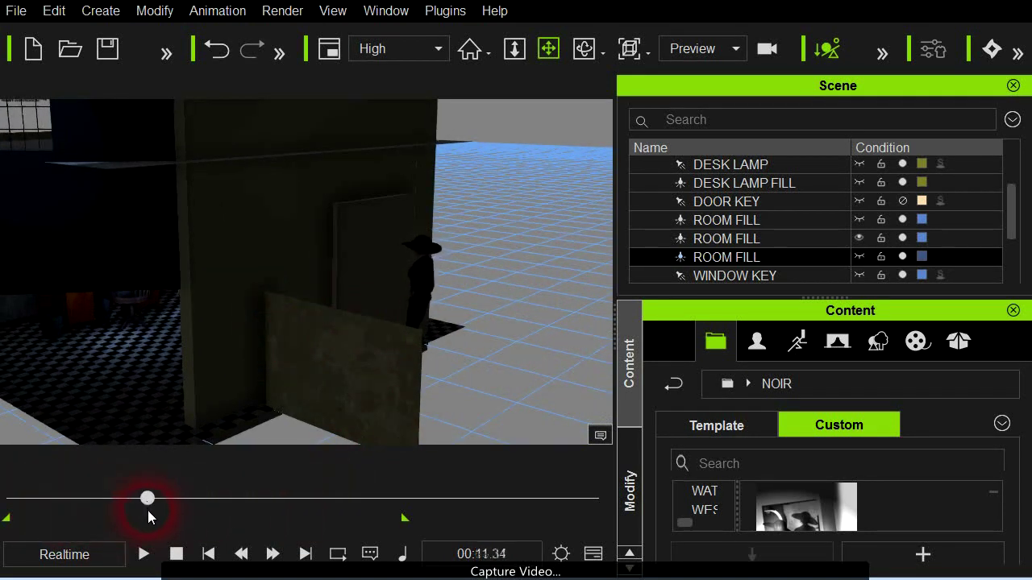
mouse_move(329, 522)
mouse_down()
mouse_move(385, 526)
mouse_move(324, 523)
mouse_up()
Turn on the DOOR KEY light
click(881, 277)
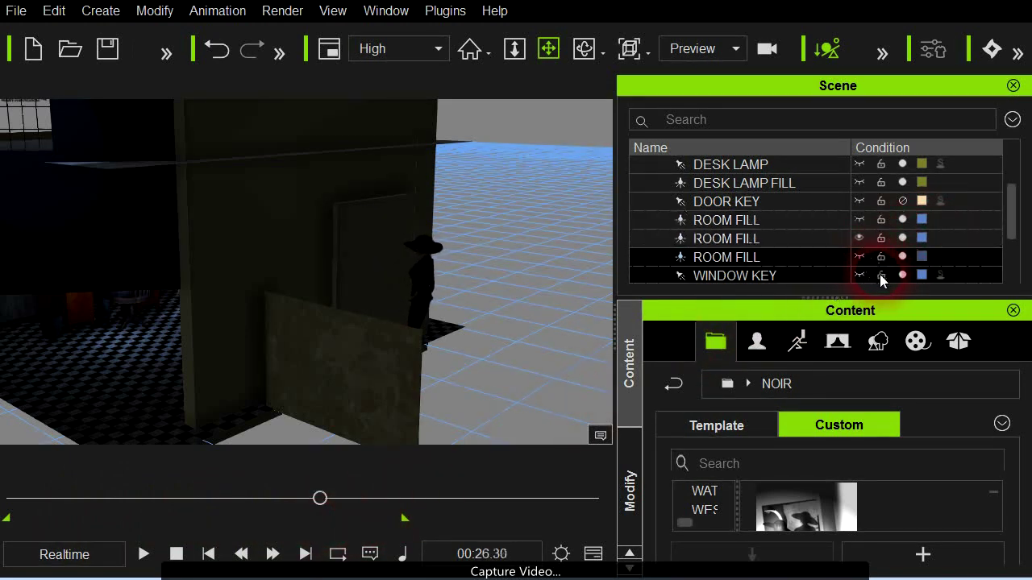
click(1007, 222)
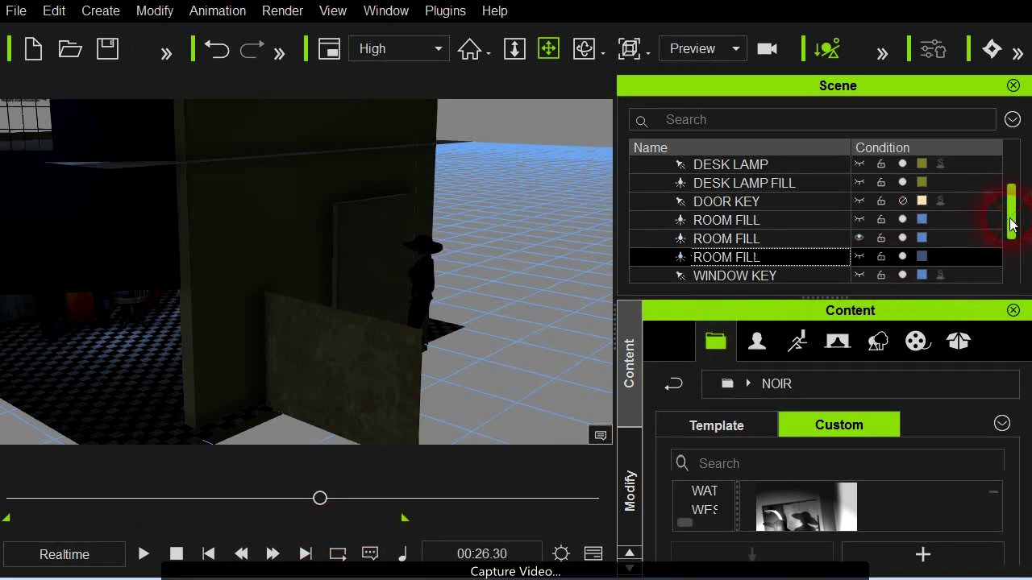
click(901, 201)
click(676, 330)
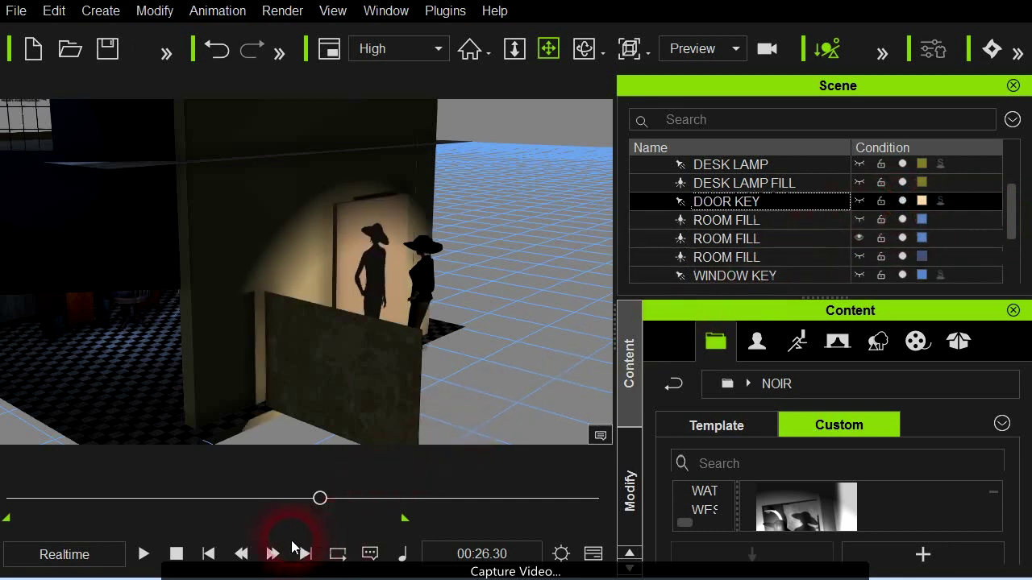
Advance the timeline to 00:29.01 and examine the figure's silhouette cast on the office door
drag(302, 387, 396, 376)
right_drag(420, 373, 476, 375)
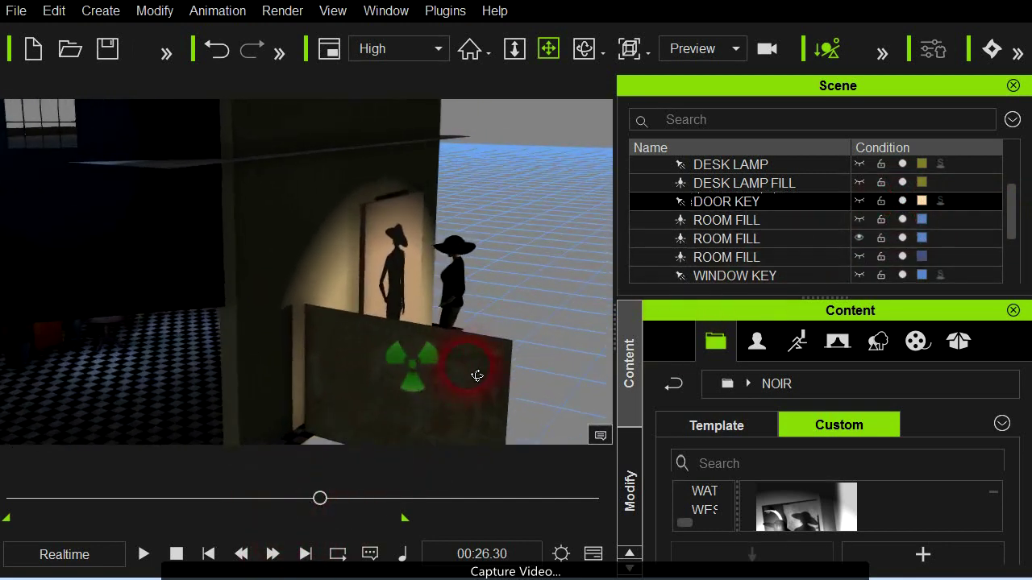
drag(325, 502, 354, 504)
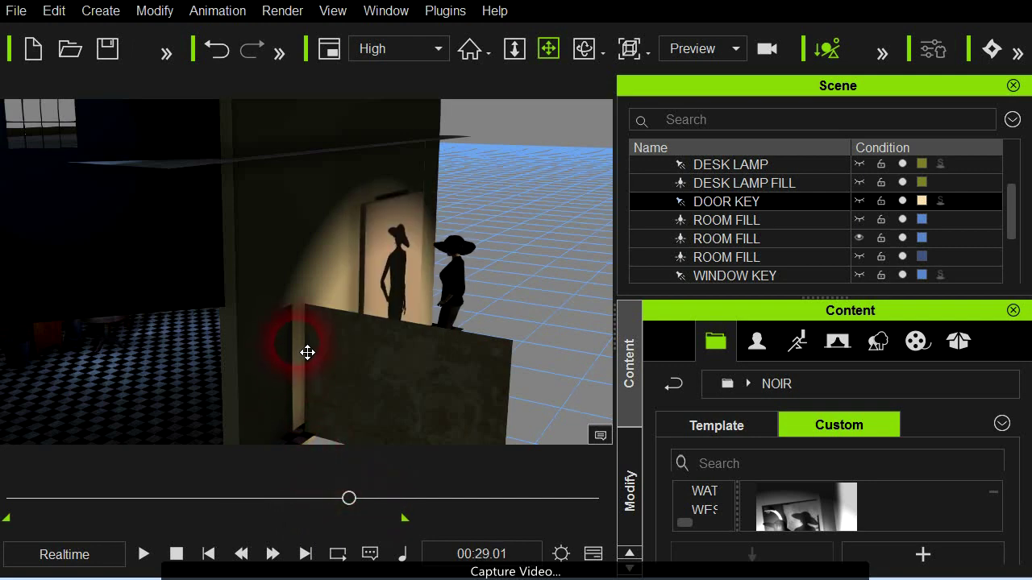
right_drag(305, 346, 426, 352)
drag(299, 299, 462, 310)
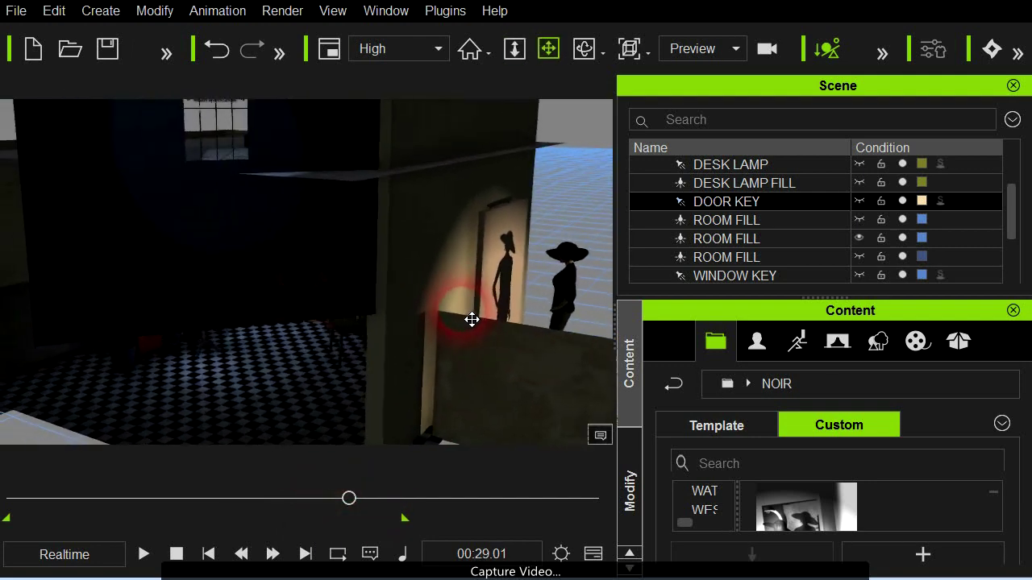
Frame the room interior and doorway together from a low angle and advance the timeline to 00:30.34
right_drag(449, 309, 452, 173)
drag(435, 201, 395, 265)
right_drag(404, 274, 419, 343)
click(360, 493)
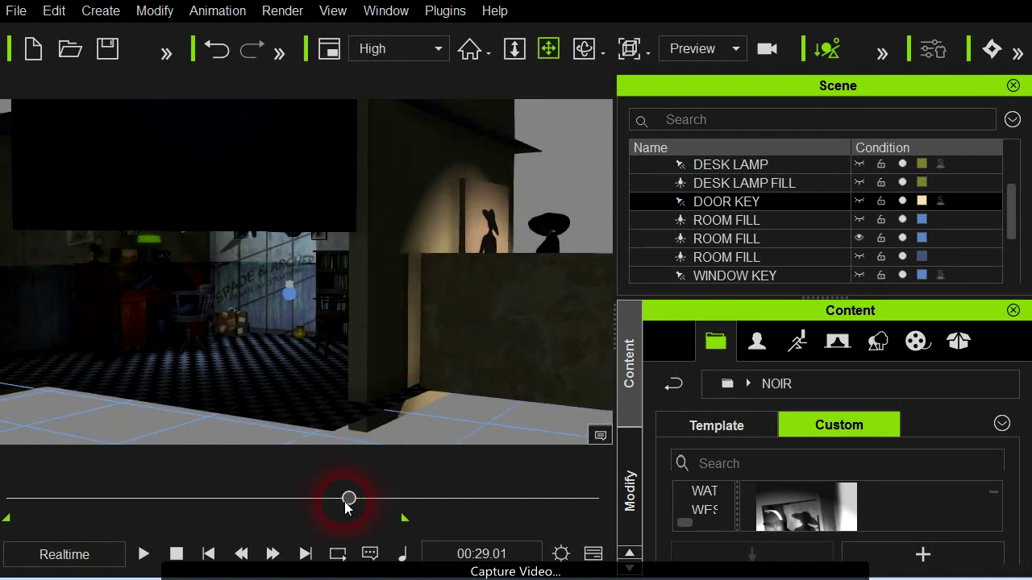
drag(347, 502, 368, 501)
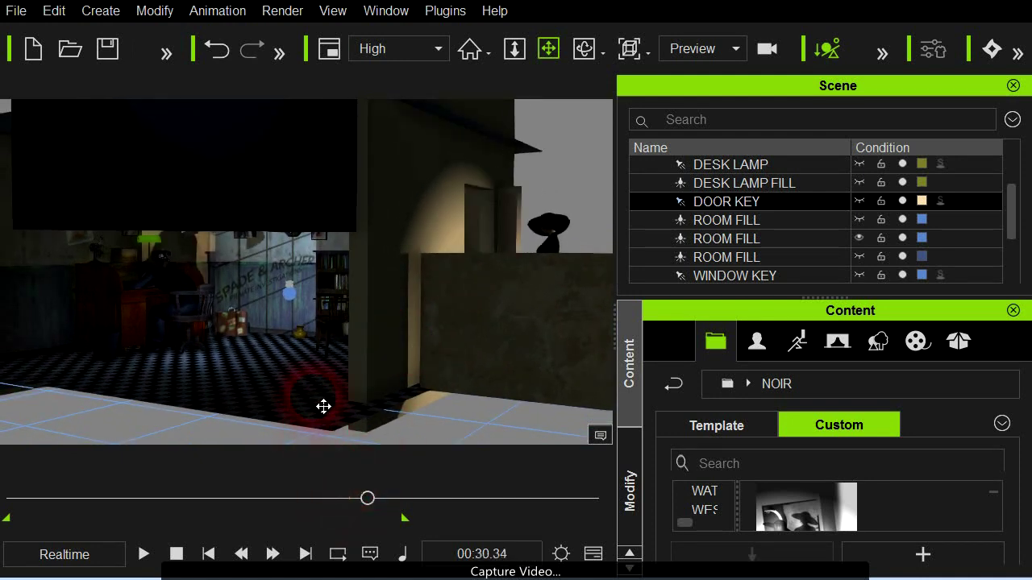
Advance the timeline to 00:33.18 and examine the figure's shadow on the wall behind the desk
drag(343, 385, 443, 403)
scroll(360, 392, up, 4)
scroll(356, 393, down, 3)
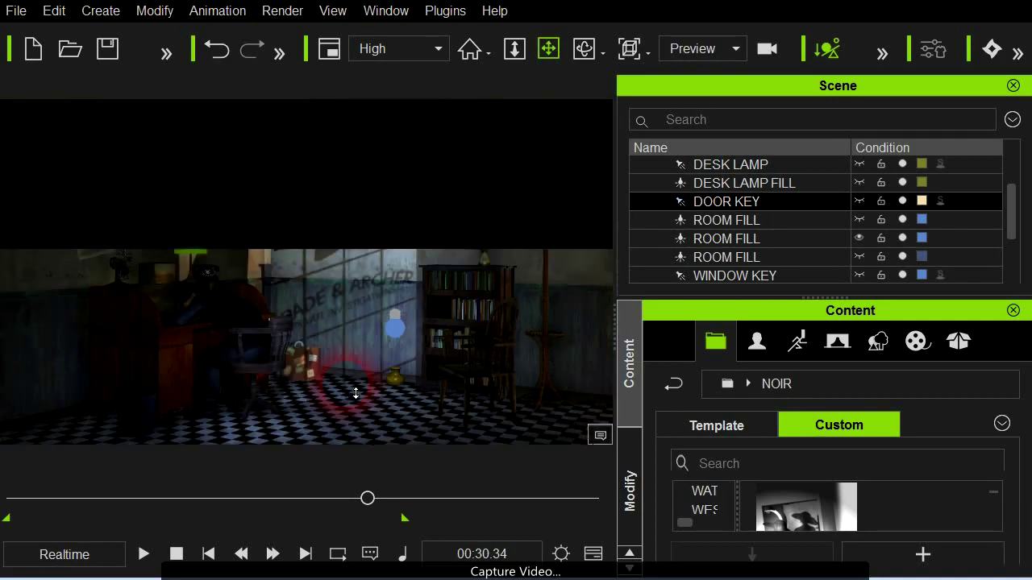
mouse_move(355, 393)
mouse_down()
mouse_move(334, 419)
mouse_move(299, 265)
mouse_up()
click(403, 522)
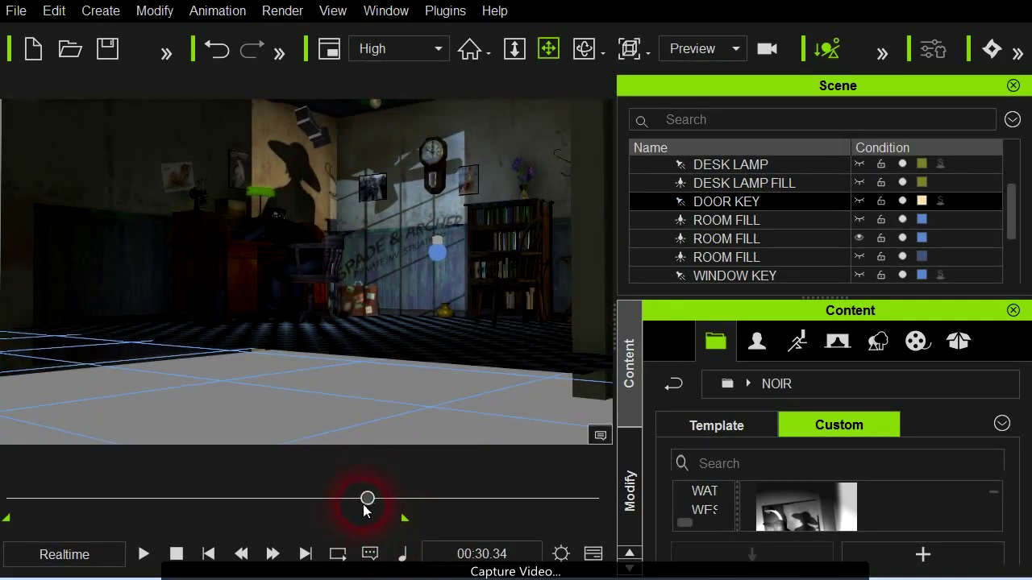
drag(364, 509, 399, 500)
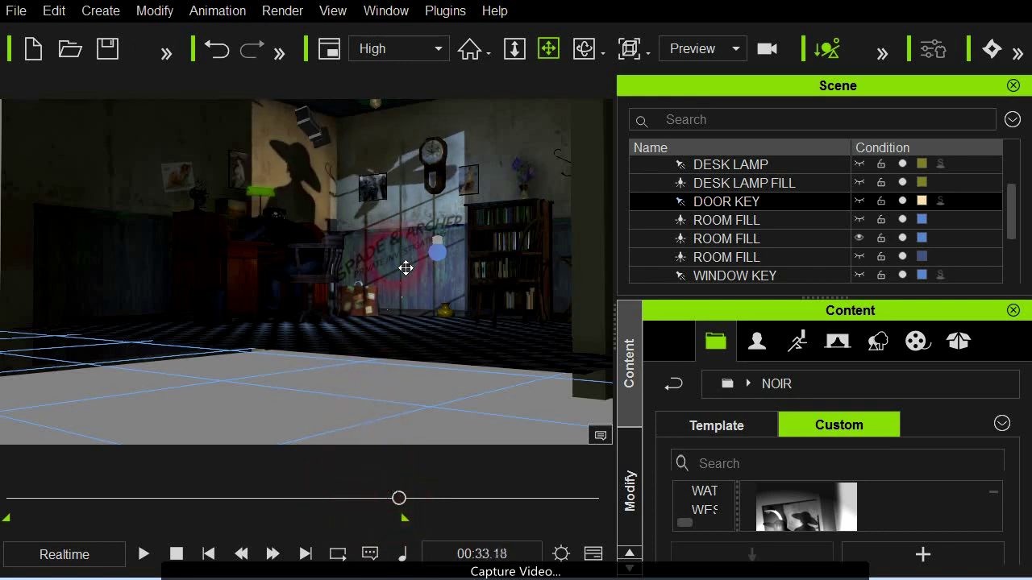
drag(405, 268, 221, 334)
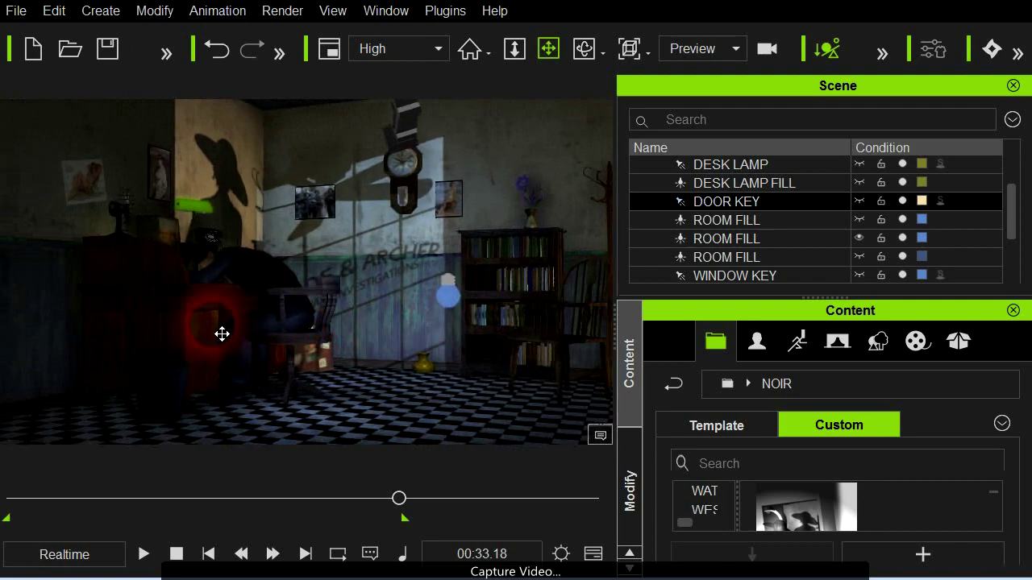
drag(284, 327, 362, 333)
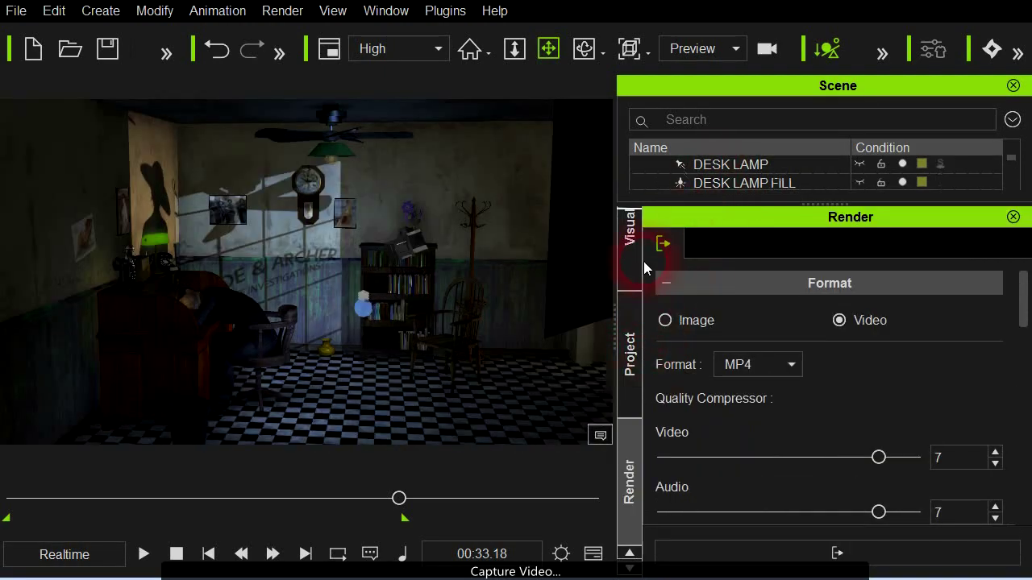
Enable the Color_Adjust effect in the scene's visual effect list
click(637, 266)
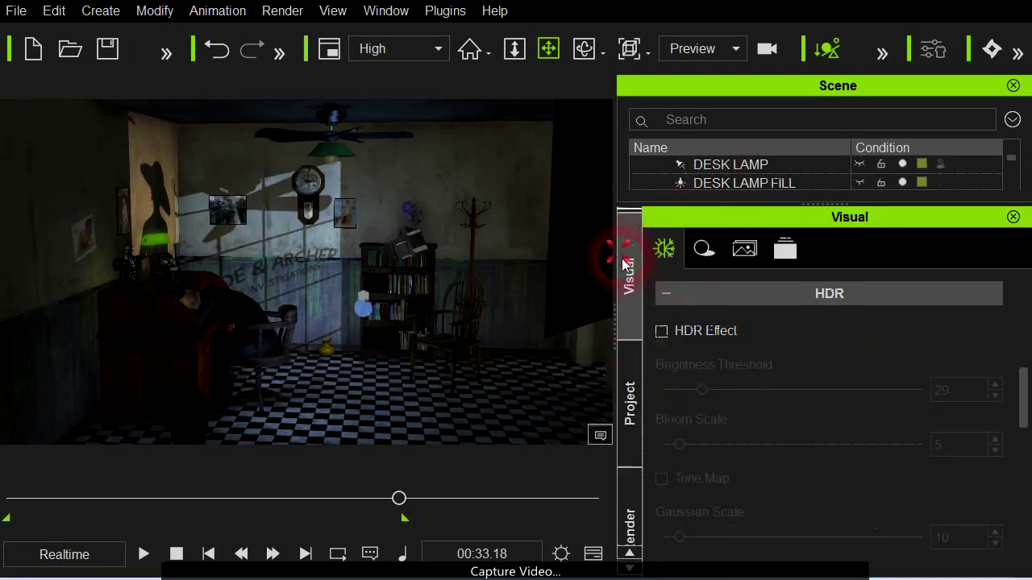
click(780, 252)
click(679, 311)
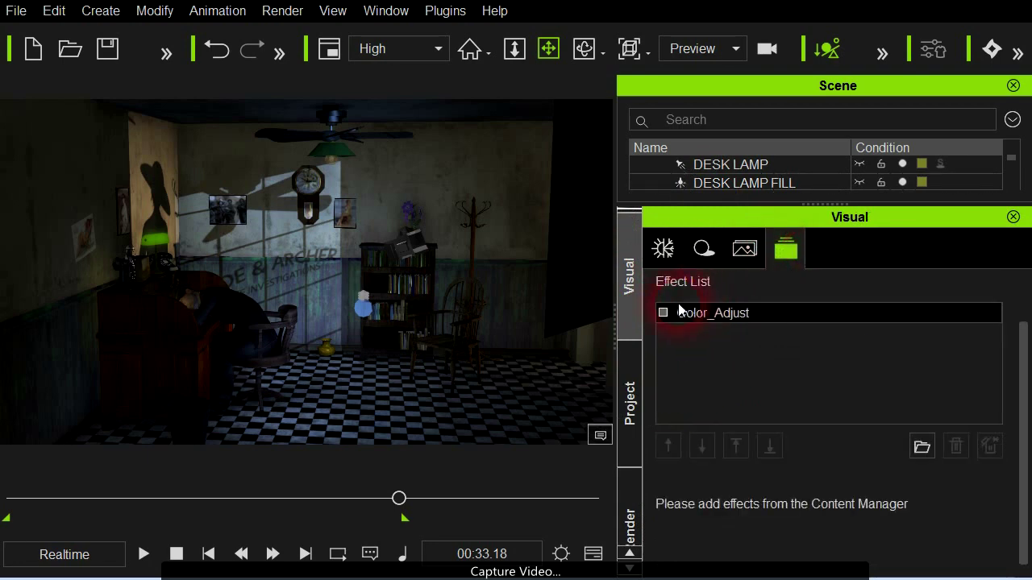
click(662, 313)
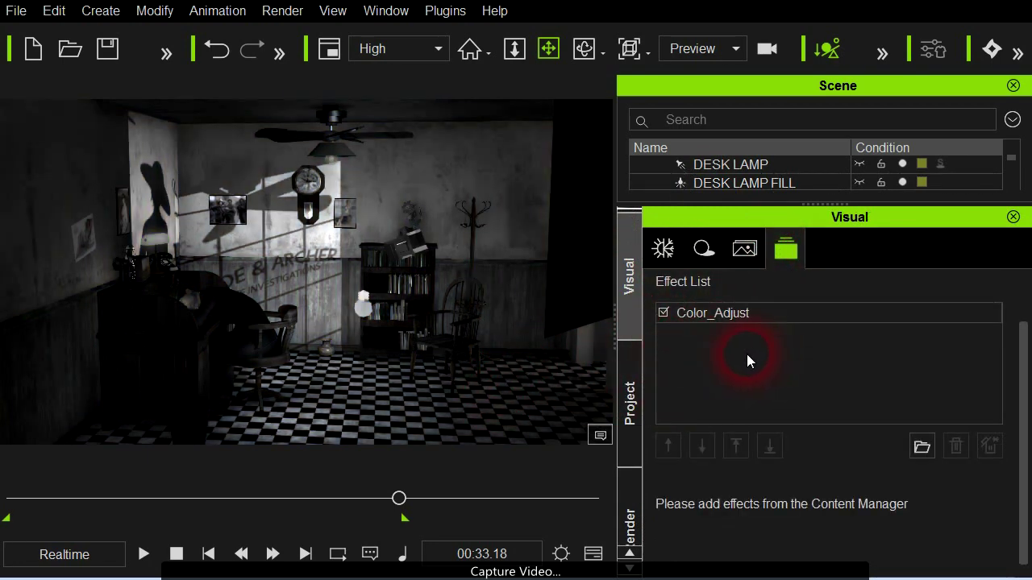
Show the Color_Adjust settings, try a lower Gray style value, and view the set from outside and inside
click(720, 360)
scroll(748, 419, down, 5)
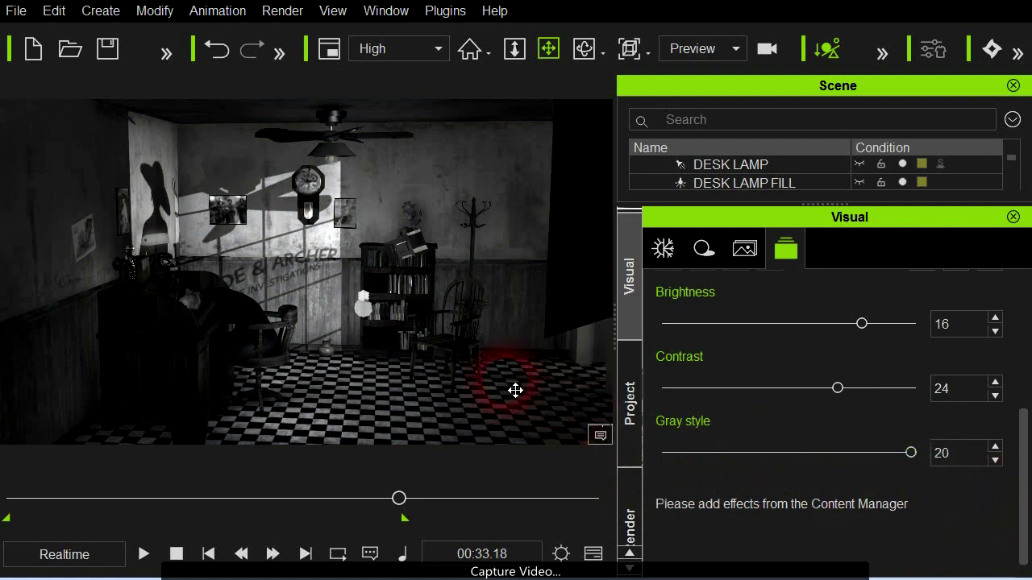
right_drag(515, 390, 437, 334)
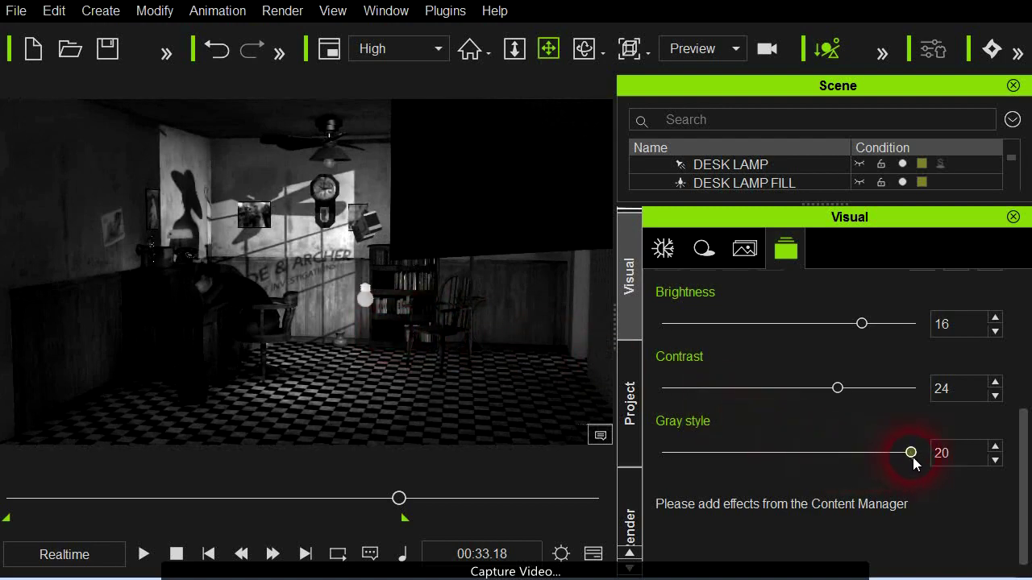
drag(911, 453, 751, 453)
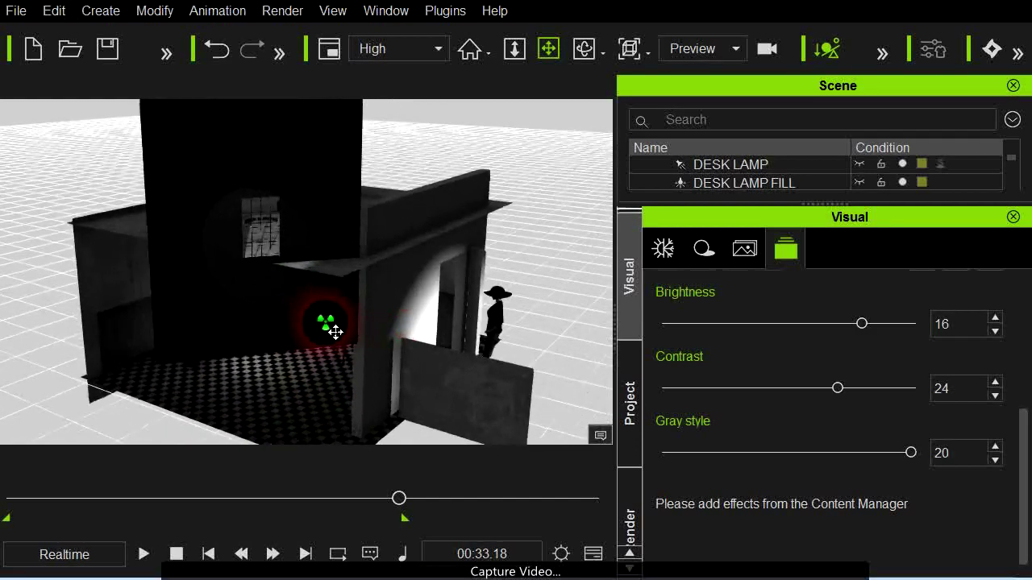
right_drag(343, 343, 334, 395)
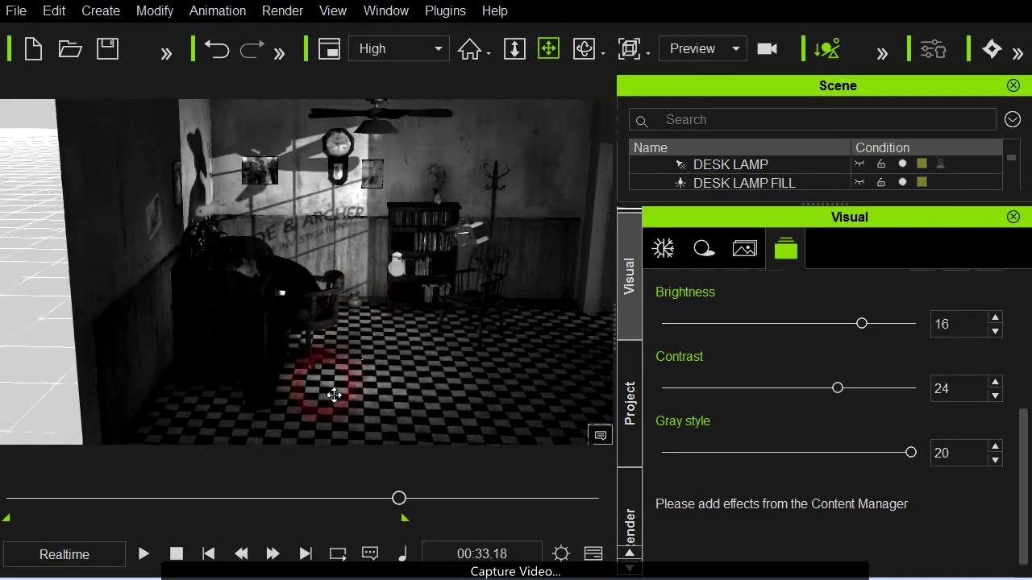